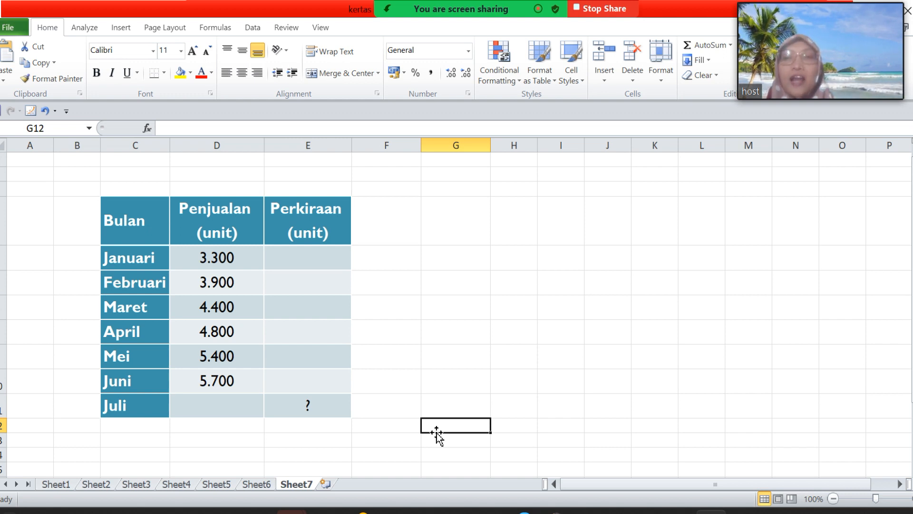
- Forecast July in cell E11 with the formula =AVERAGE(D7:D10), covering the March to June sales
{"action": "left_click", "coordinate": [320, 402]}
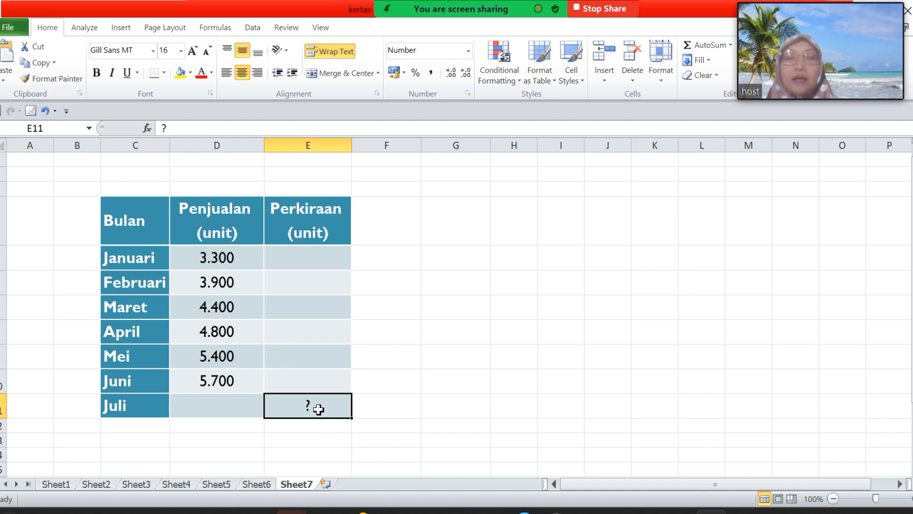
{"action": "type", "text": "=av"}
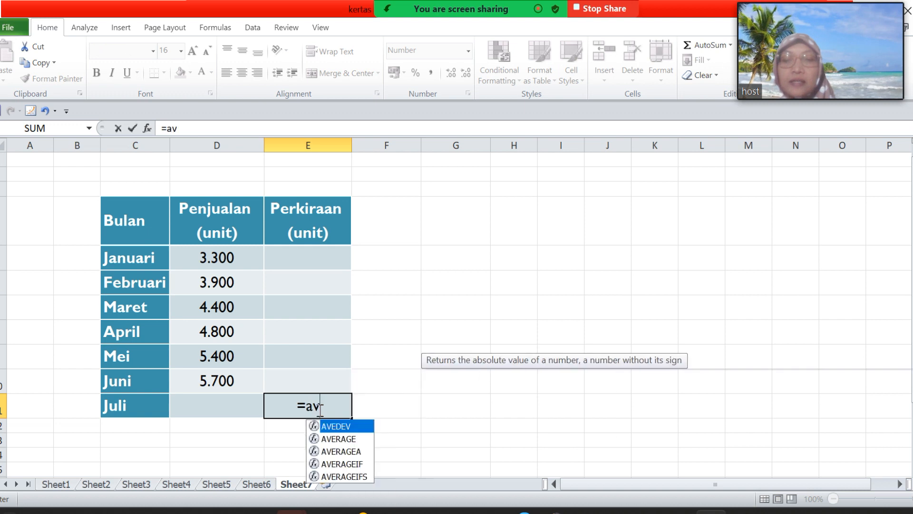
{"action": "type", "text": "erage("}
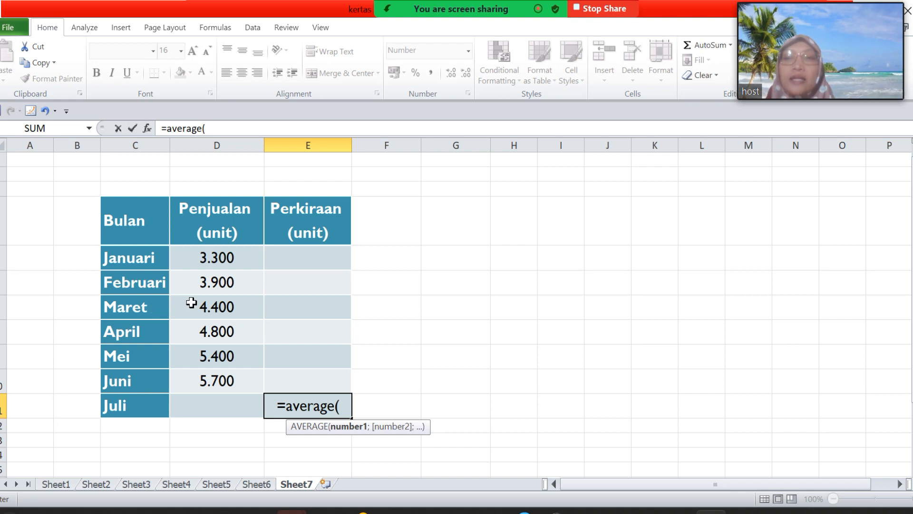
{"action": "left_click_drag", "start_coordinate": [191, 302], "coordinate": [207, 372]}
{"action": "type", "text": ")"}
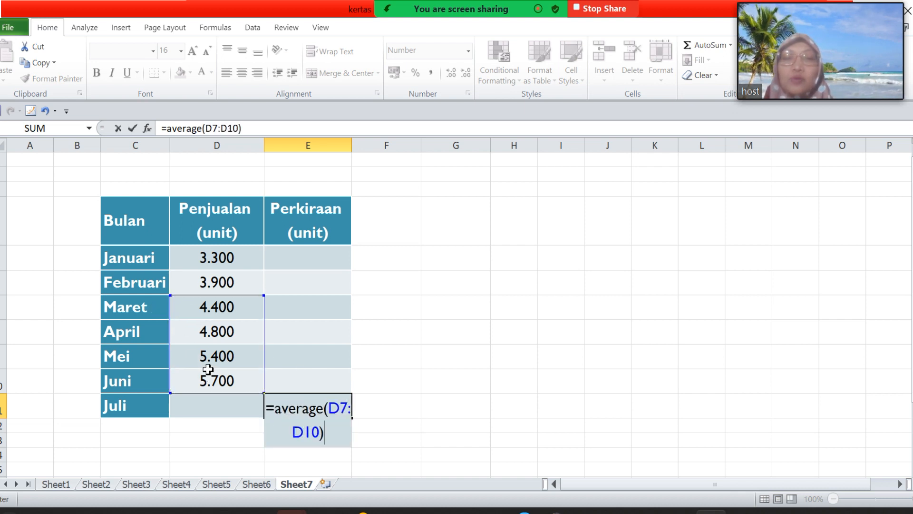
{"action": "key", "text": "Return"}
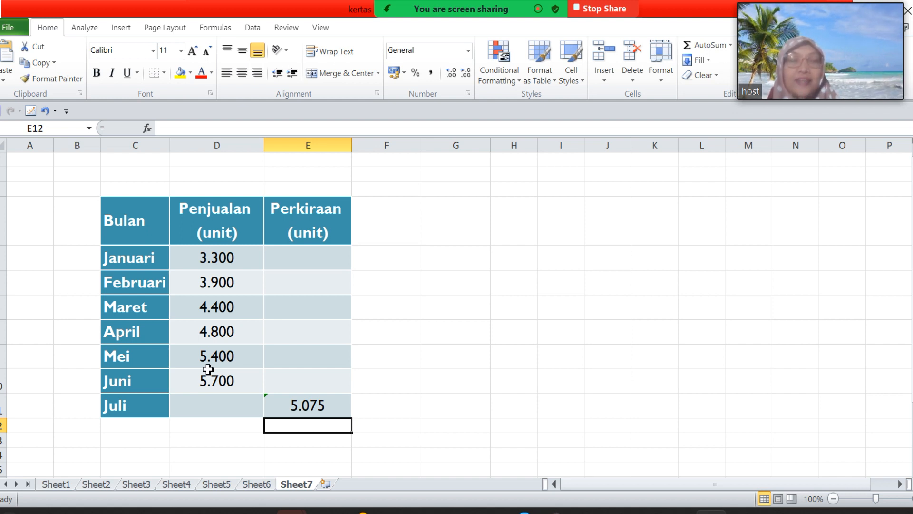
{"action": "left_click", "coordinate": [307, 402]}
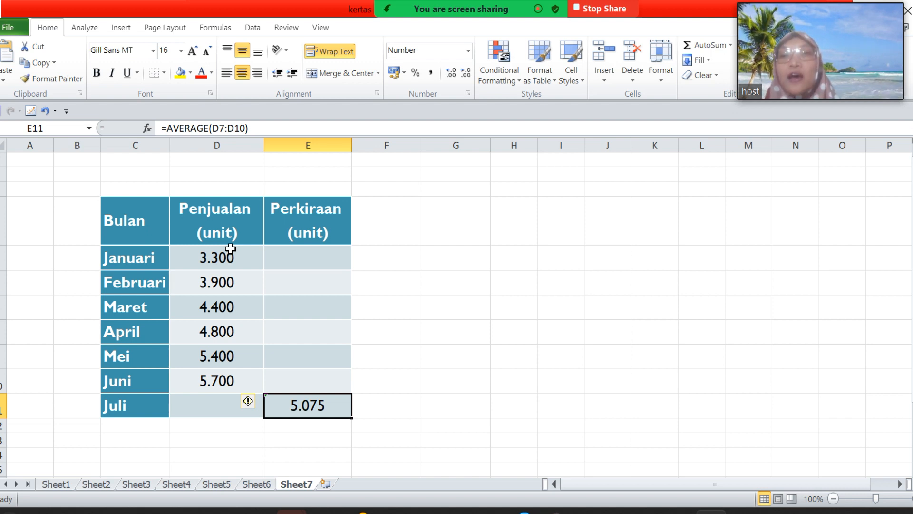
- Forecast May in E9 with =AVERAGE(D5:D8), covering January to April sales, and fill the formula down to June in E10
{"action": "left_click", "coordinate": [279, 356]}
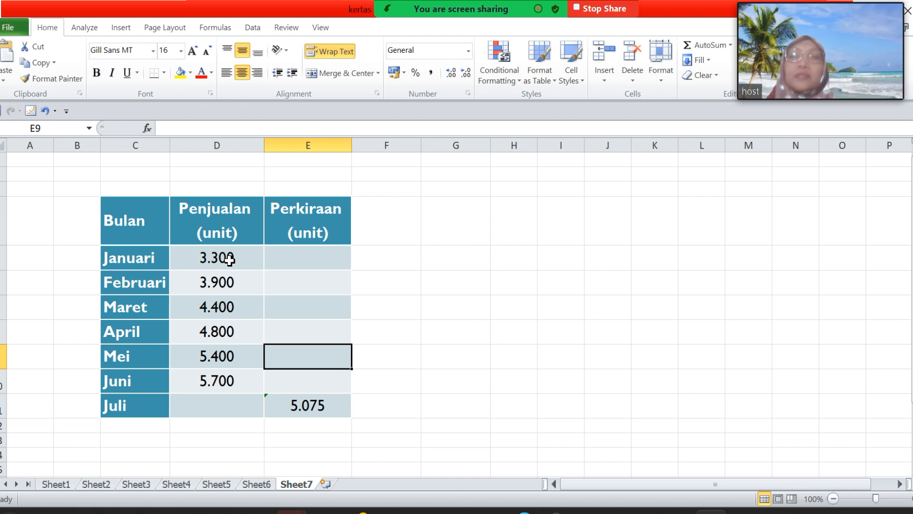
{"action": "left_click_drag", "start_coordinate": [230, 260], "coordinate": [232, 320]}
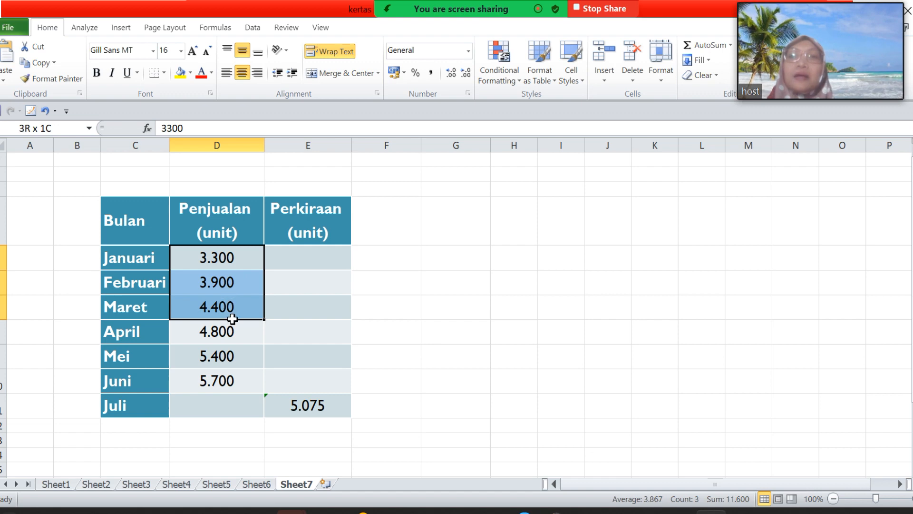
{"action": "left_click", "coordinate": [293, 352]}
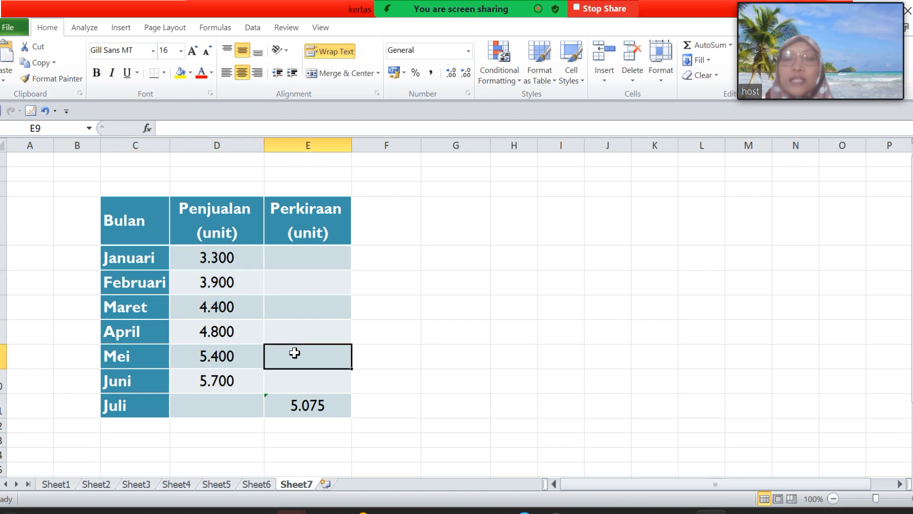
{"action": "type", "text": "=average("}
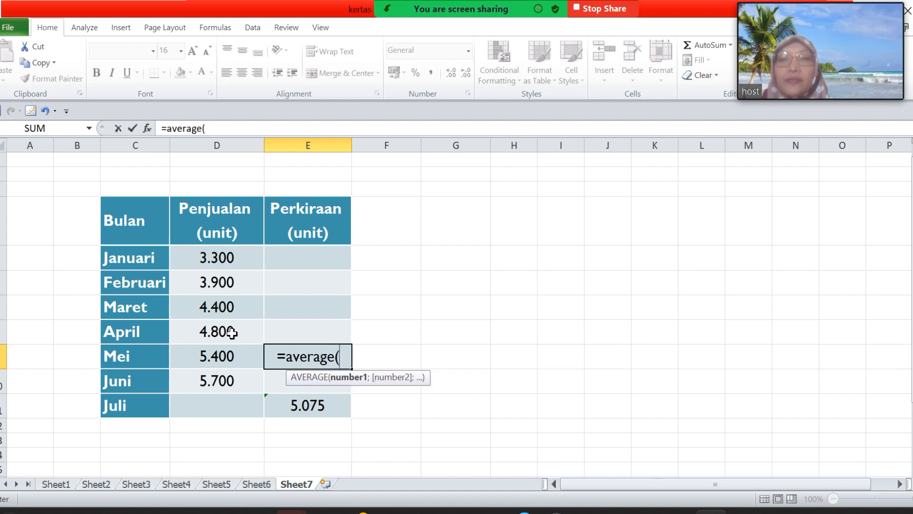
{"action": "left_click_drag", "start_coordinate": [214, 258], "coordinate": [223, 326]}
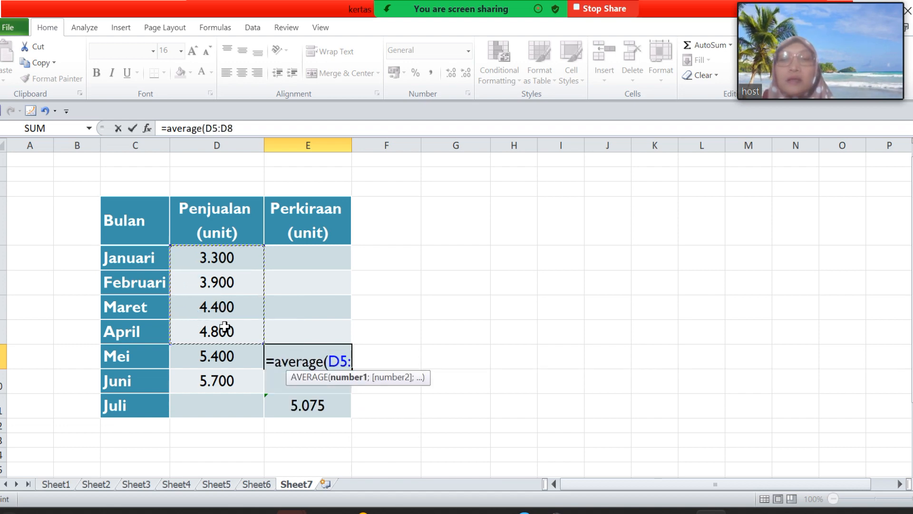
{"action": "key", "text": "Return"}
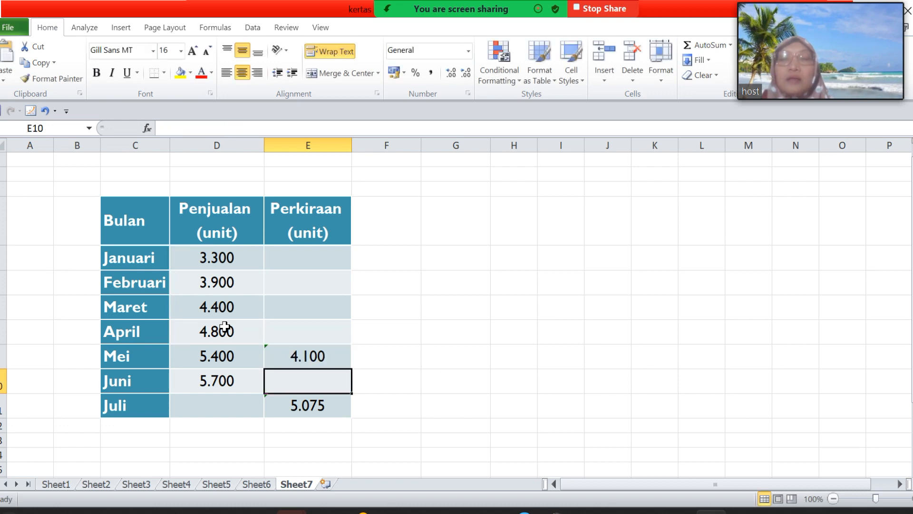
{"action": "left_click", "coordinate": [325, 360]}
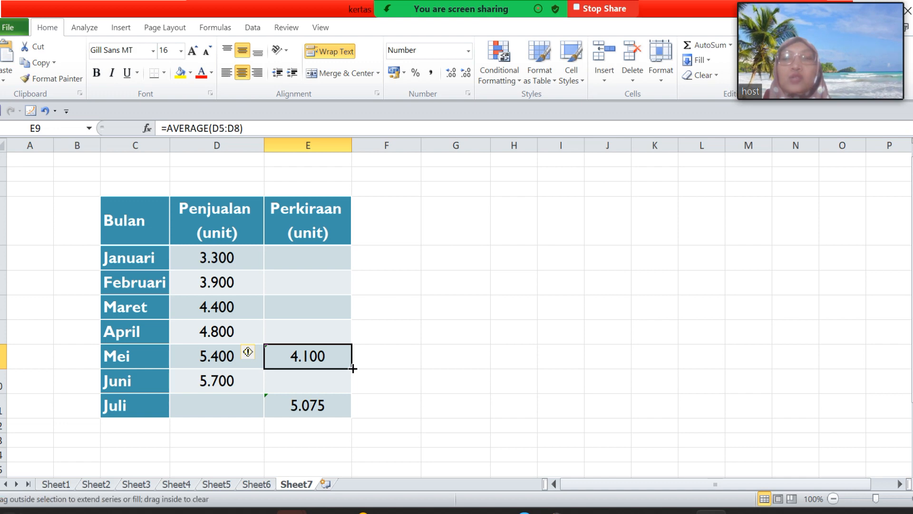
{"action": "left_click_drag", "start_coordinate": [352, 368], "coordinate": [348, 381]}
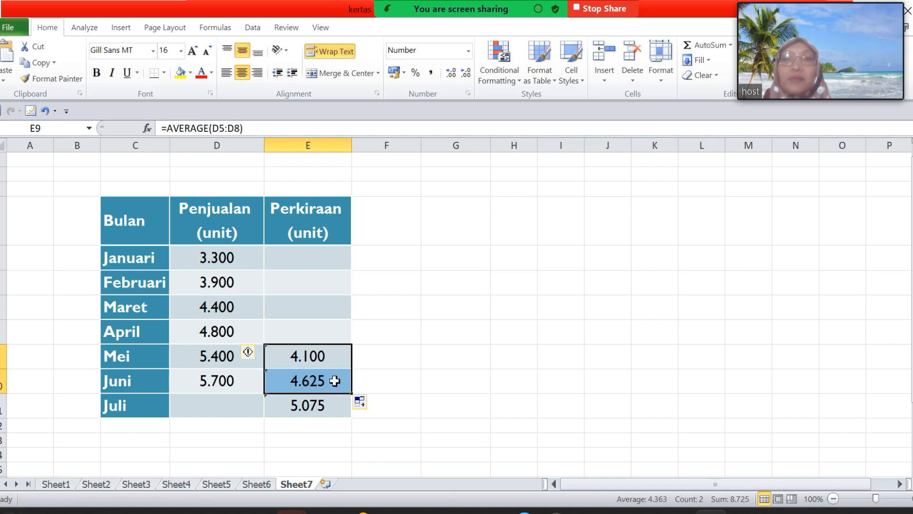
- Check which sales cells the May, June and July forecast formulas in the Perkiraan column average
{"action": "double_click", "coordinate": [332, 379]}
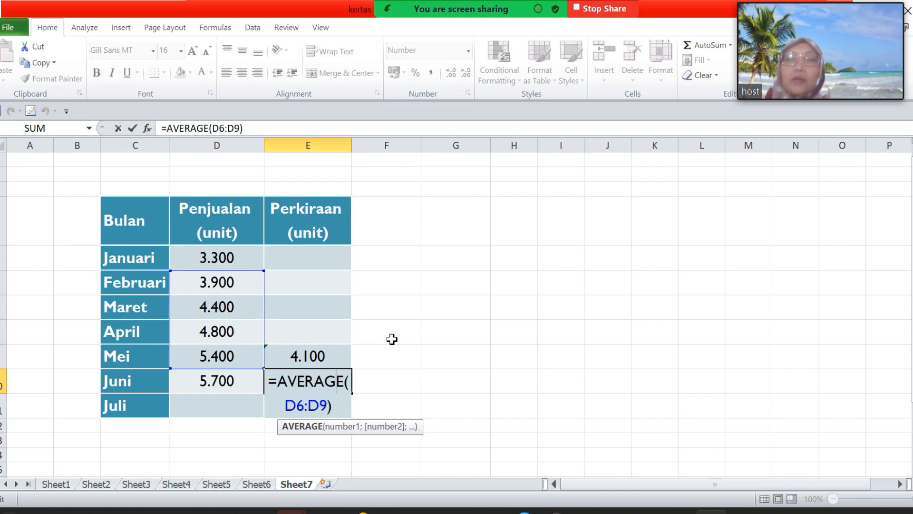
{"action": "key", "text": "ctrl+Return"}
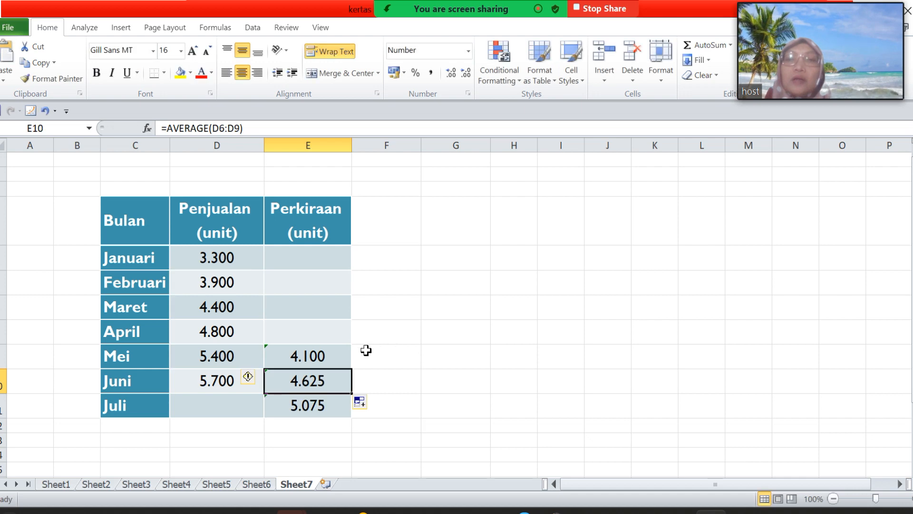
{"action": "double_click", "coordinate": [339, 357]}
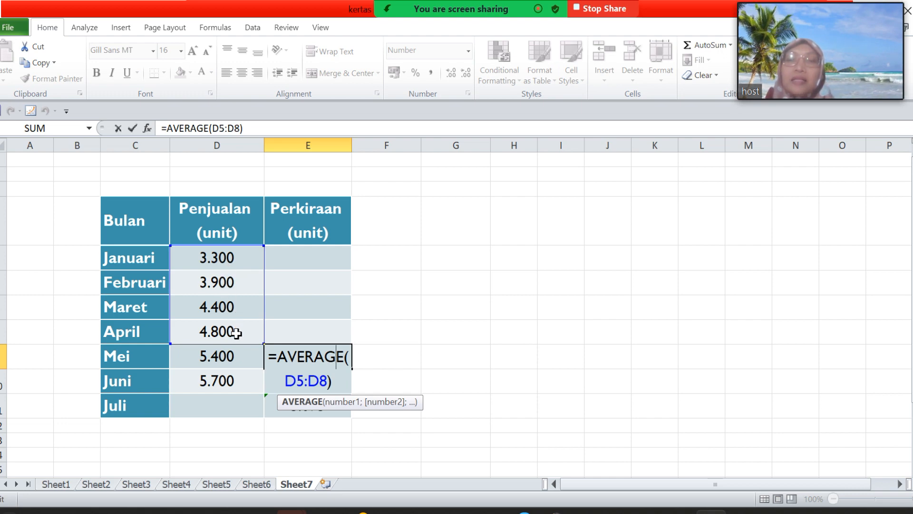
{"action": "key", "text": "Escape"}
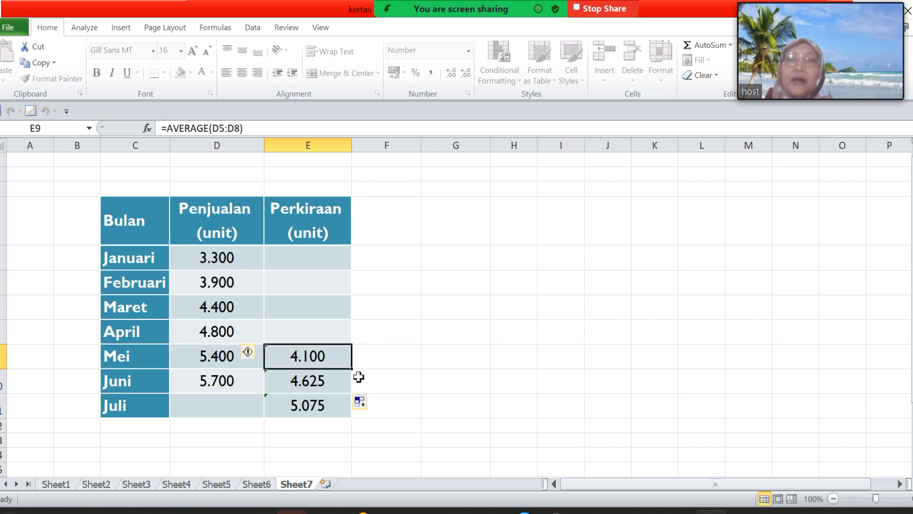
{"action": "double_click", "coordinate": [333, 381]}
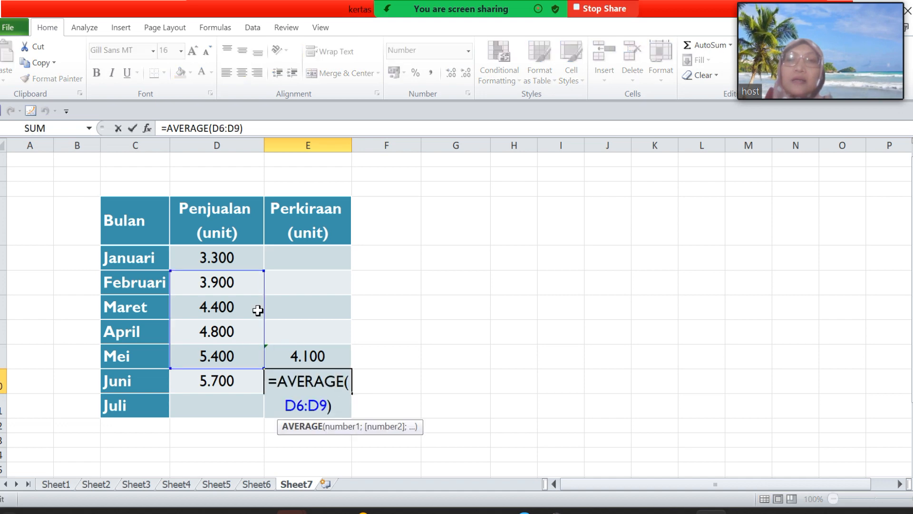
{"action": "key", "text": "Escape"}
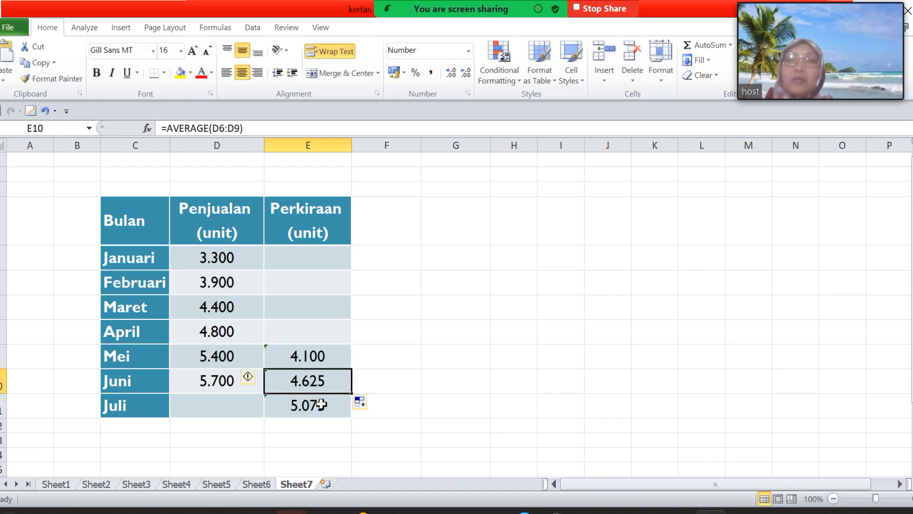
{"action": "double_click", "coordinate": [321, 404]}
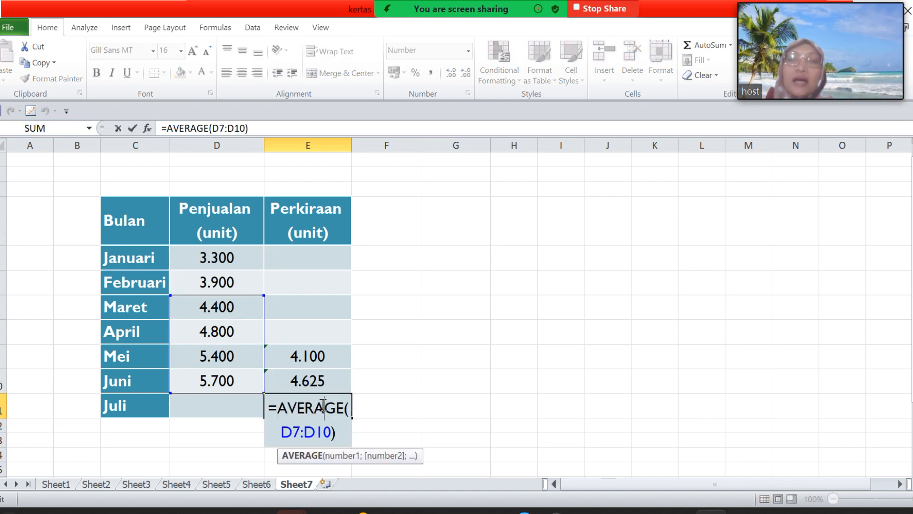
{"action": "key", "text": "Escape"}
{"action": "left_click", "coordinate": [424, 350]}
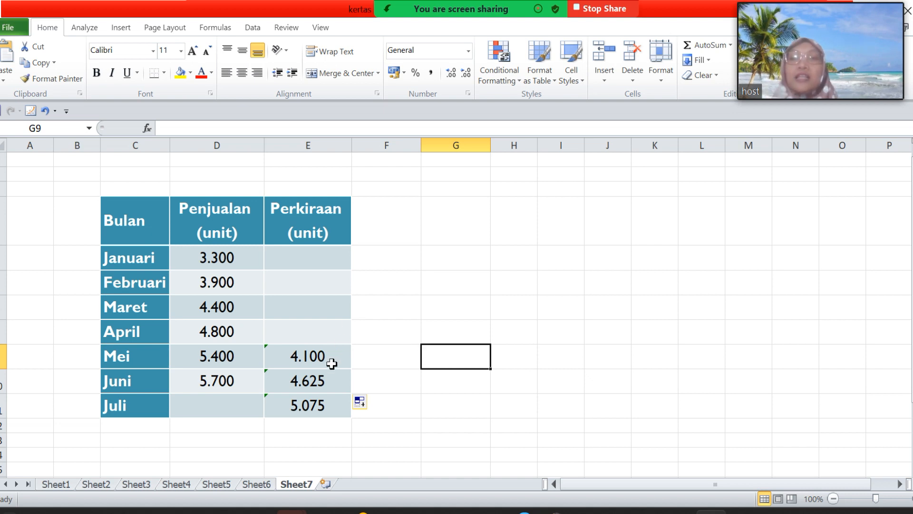
{"action": "left_click", "coordinate": [304, 376]}
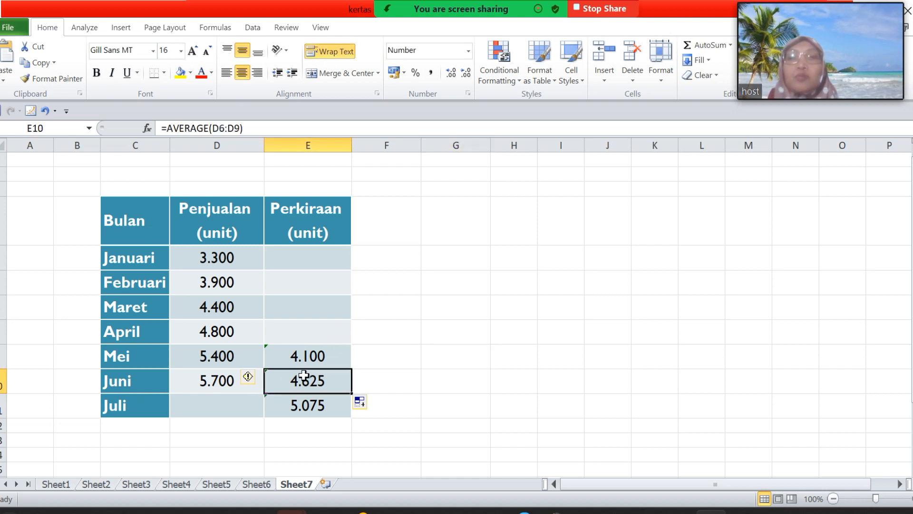
{"action": "left_click", "coordinate": [381, 308]}
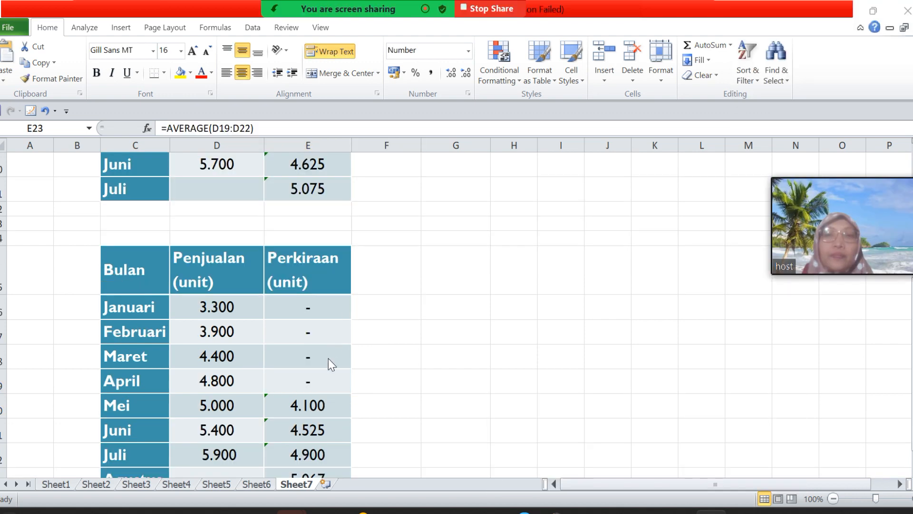
- Examine the May forecast formula in cell E20 of the second sales table
{"action": "left_click", "coordinate": [379, 407]}
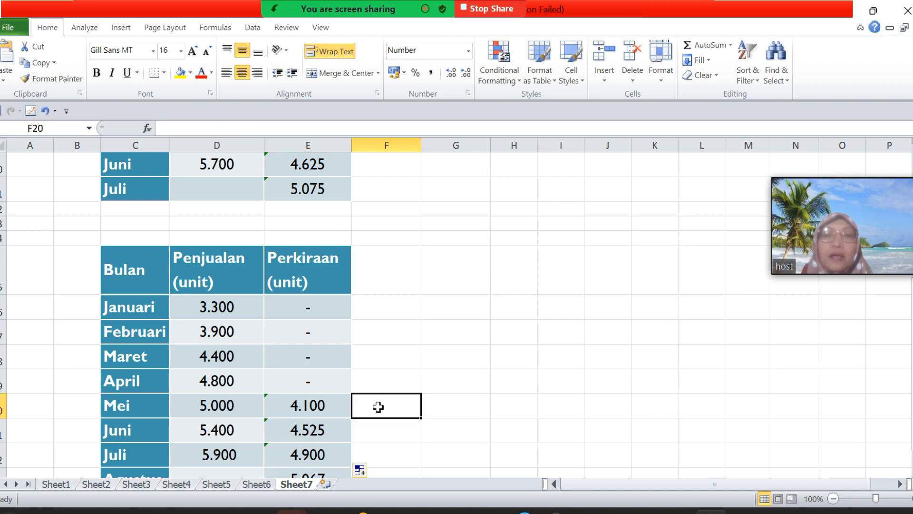
{"action": "left_click", "coordinate": [328, 408]}
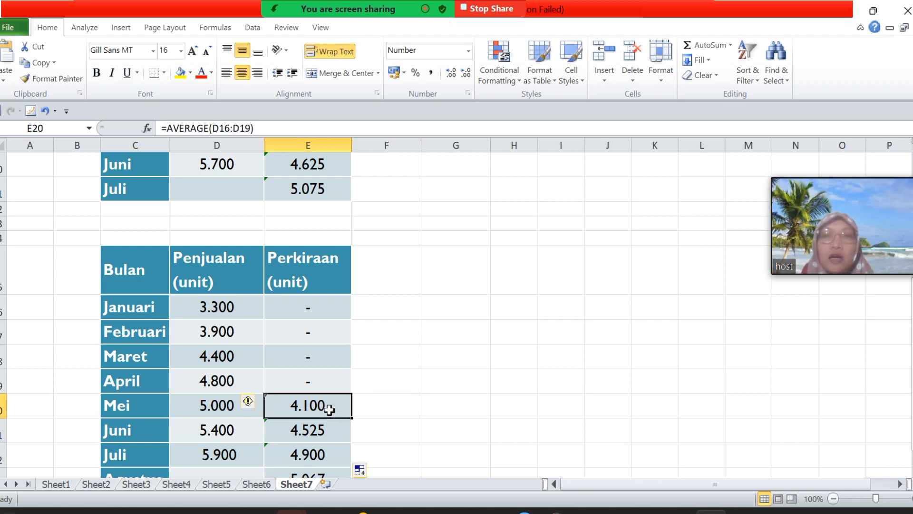
{"action": "left_click", "coordinate": [418, 258]}
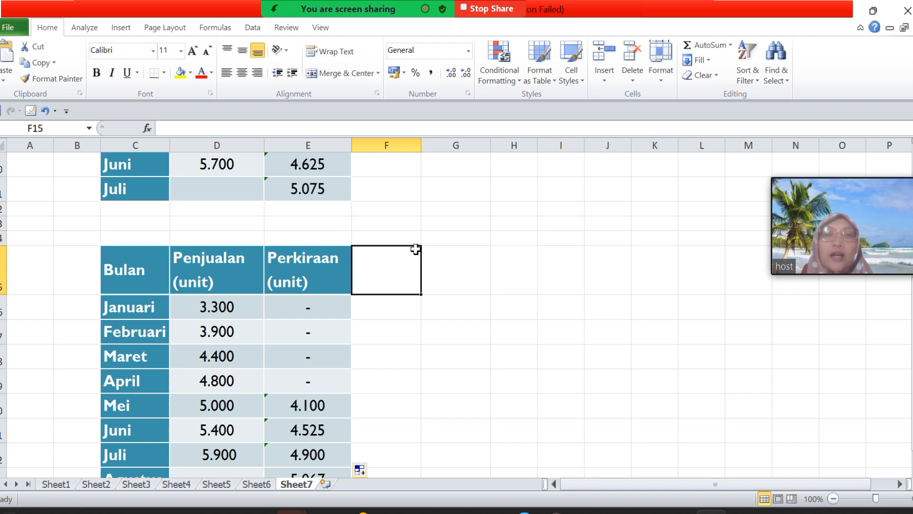
- Look up Moving Average in the Data Analysis tool list, keeping the list clear of the meeting overlays
{"action": "left_click", "coordinate": [259, 27]}
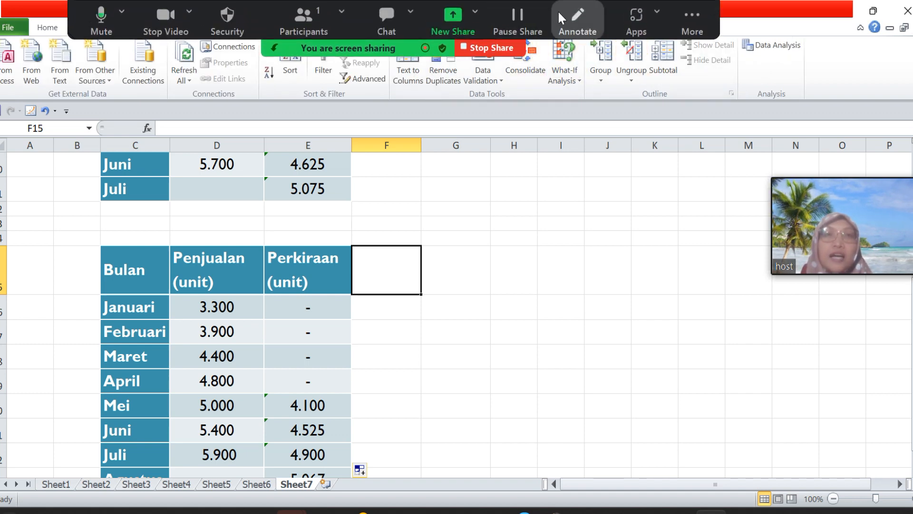
{"action": "left_click_drag", "start_coordinate": [556, 10], "coordinate": [627, 481]}
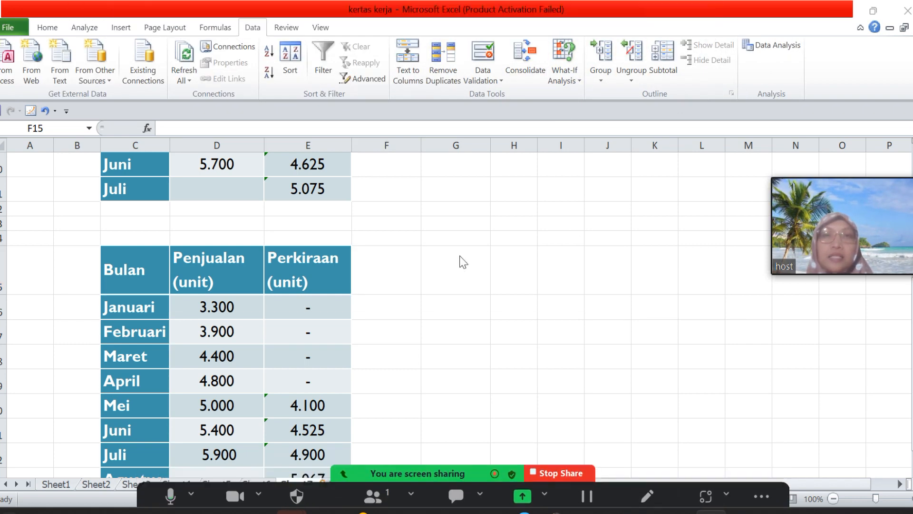
{"action": "left_click", "coordinate": [252, 29]}
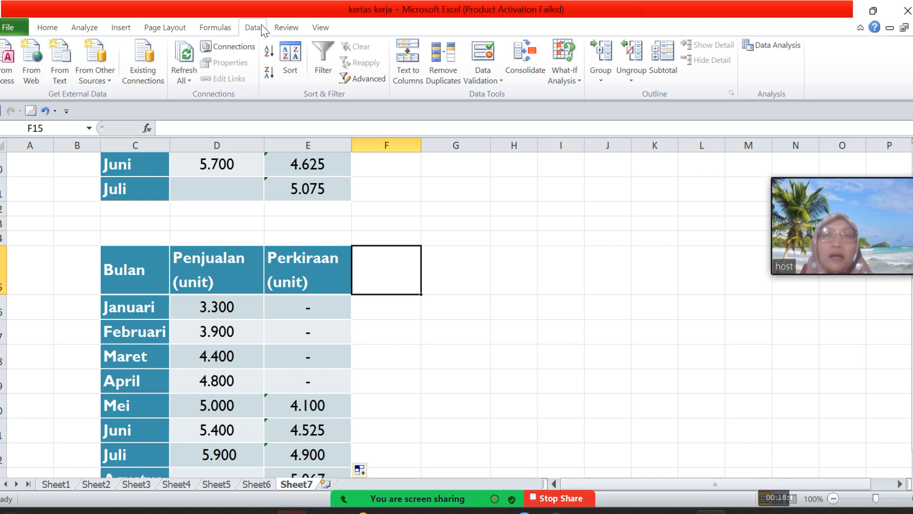
{"action": "left_click", "coordinate": [780, 53]}
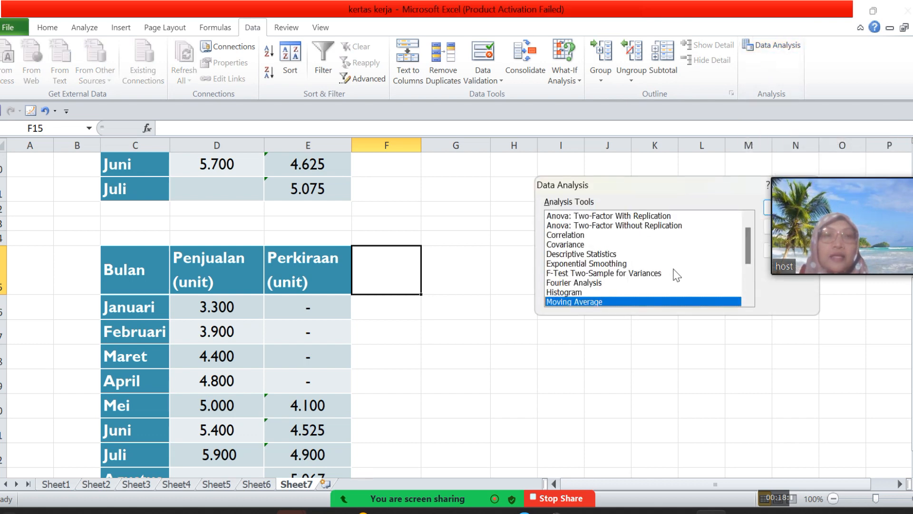
{"action": "left_click_drag", "start_coordinate": [748, 248], "coordinate": [748, 258]}
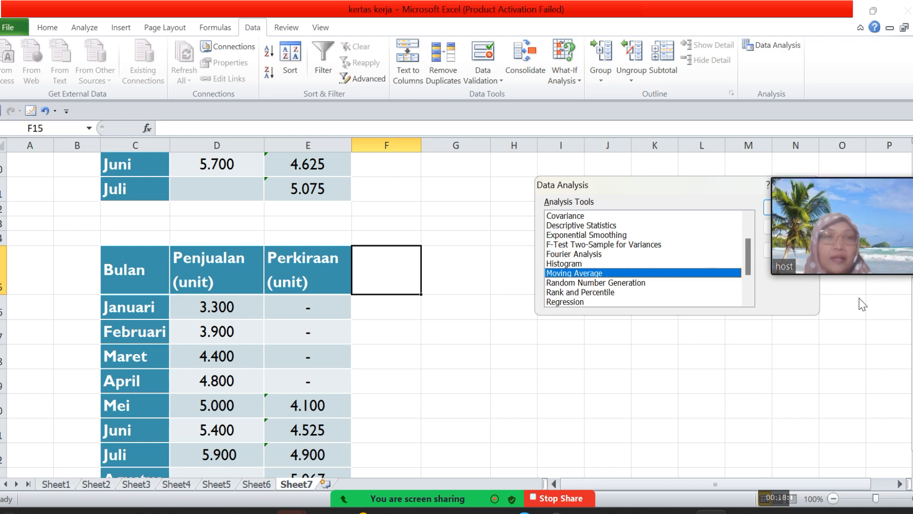
{"action": "left_click_drag", "start_coordinate": [727, 194], "coordinate": [605, 266]}
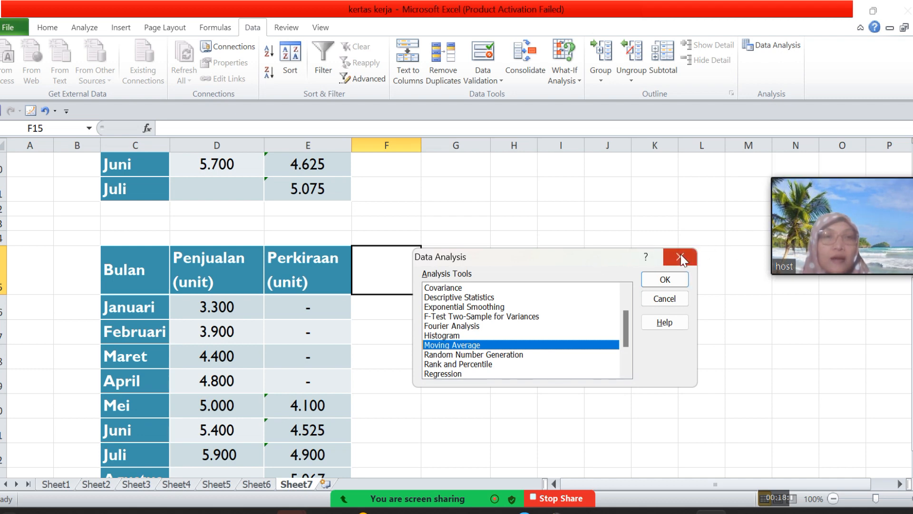
{"action": "mouse_move", "coordinate": [880, 176]}
{"action": "left_click_drag", "start_coordinate": [880, 170], "coordinate": [805, 397]}
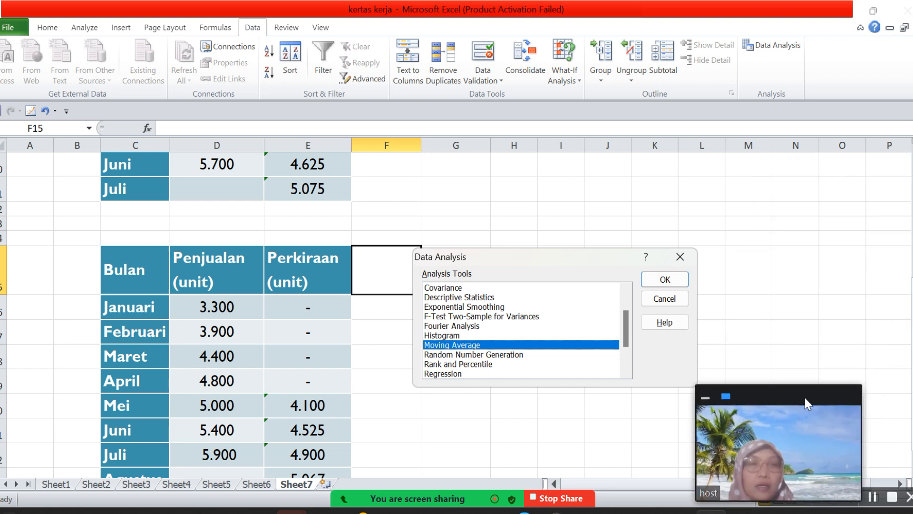
{"action": "left_click_drag", "start_coordinate": [590, 268], "coordinate": [702, 194]}
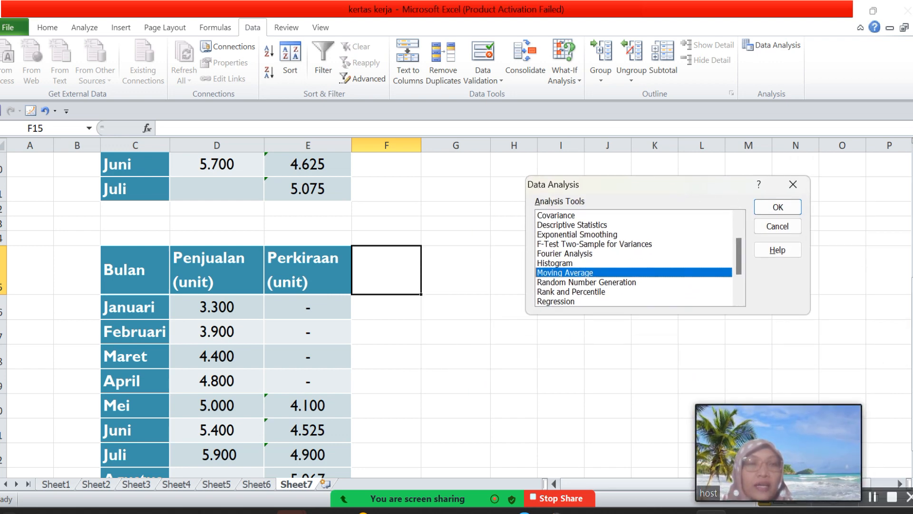
{"action": "left_click", "coordinate": [793, 184]}
{"action": "left_click", "coordinate": [792, 186]}
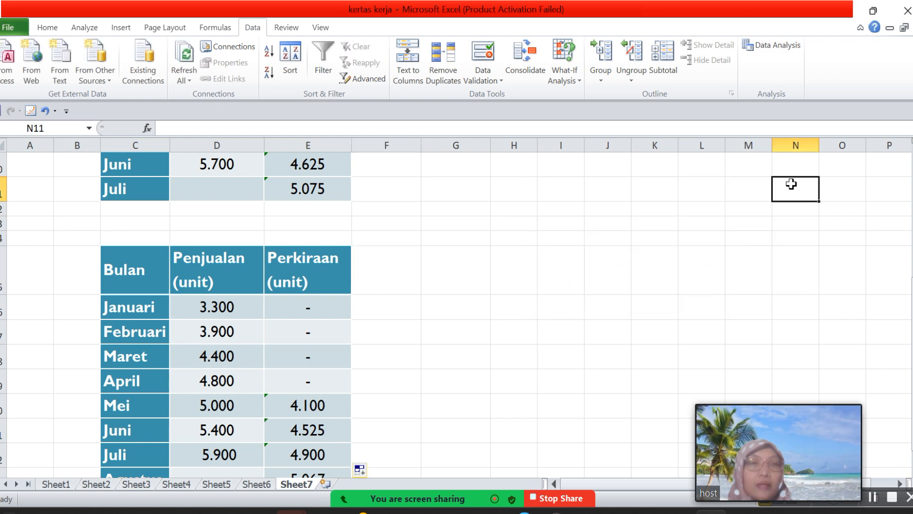
- Return to the first sales table and examine the full range of tools offered by Data Analysis, including Moving Average
{"action": "left_click_drag", "start_coordinate": [912, 333], "coordinate": [911, 225]}
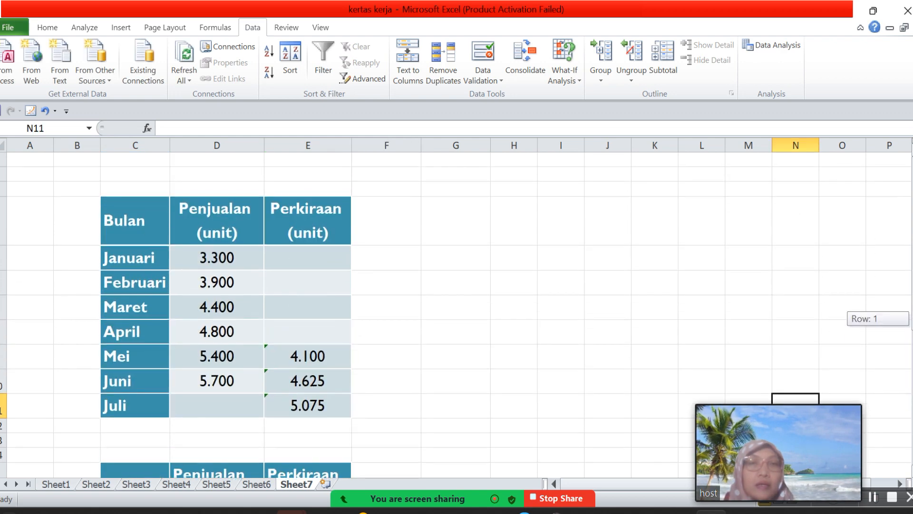
{"action": "left_click", "coordinate": [502, 247]}
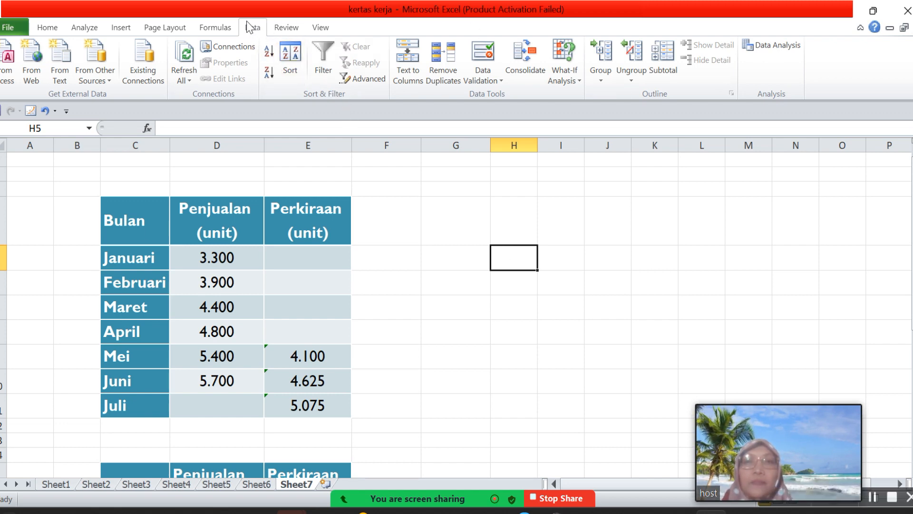
{"action": "left_click", "coordinate": [465, 215]}
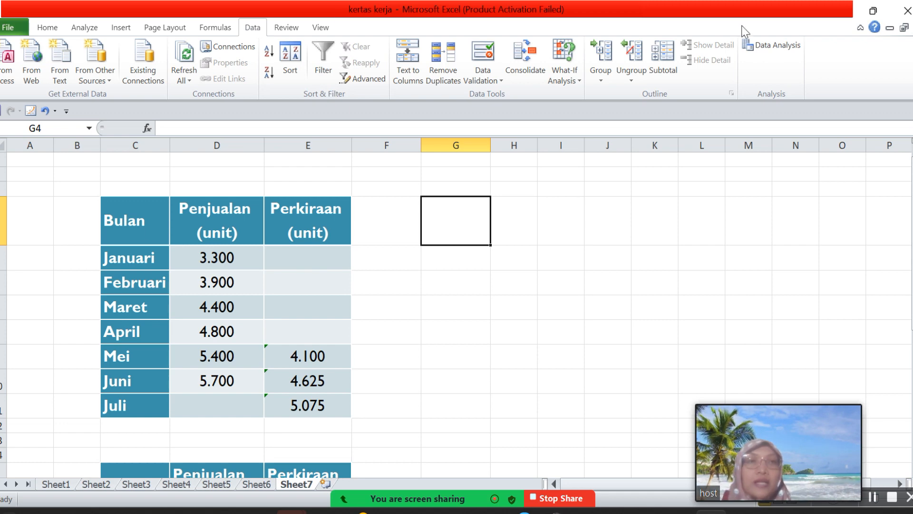
{"action": "left_click", "coordinate": [766, 48]}
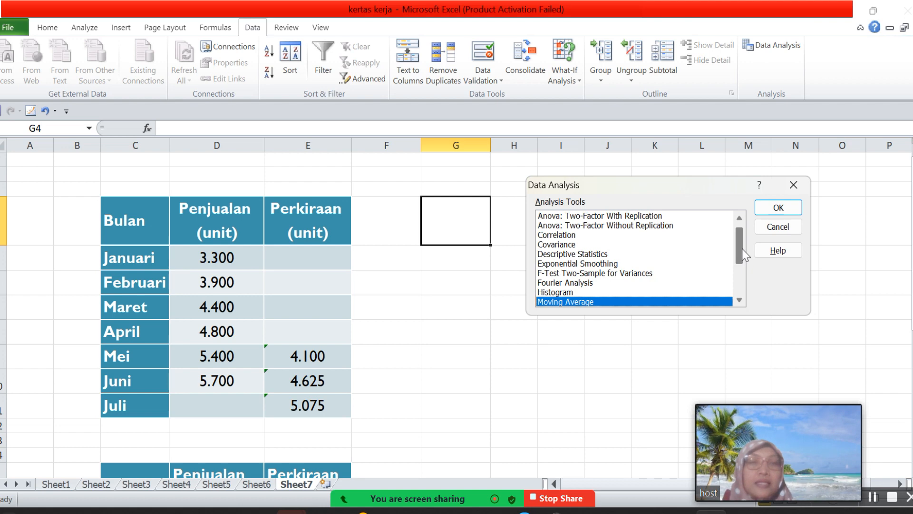
{"action": "left_click_drag", "start_coordinate": [742, 251], "coordinate": [750, 213]}
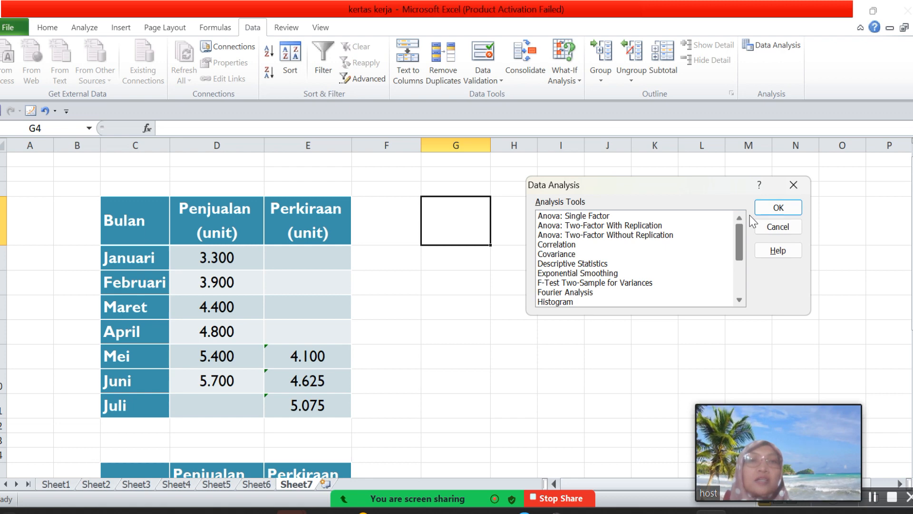
{"action": "left_click_drag", "start_coordinate": [751, 235], "coordinate": [755, 287]}
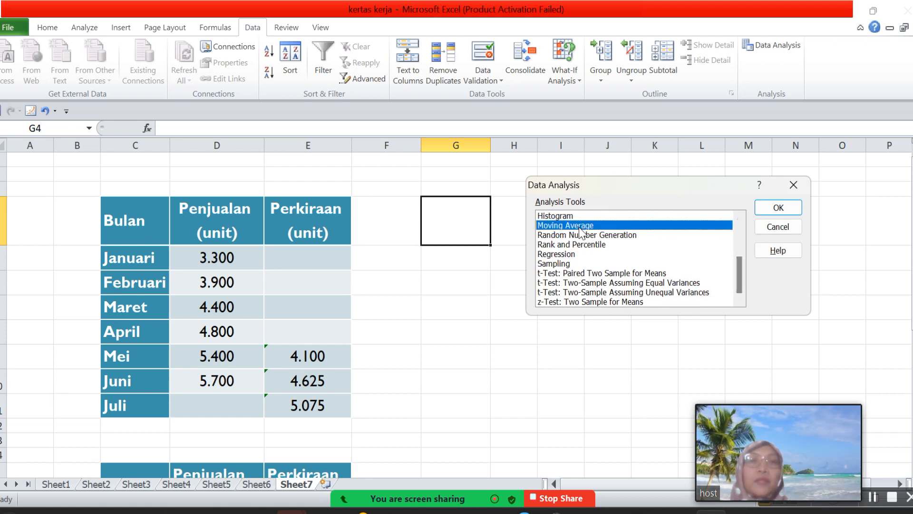
{"action": "left_click_drag", "start_coordinate": [738, 276], "coordinate": [739, 268]}
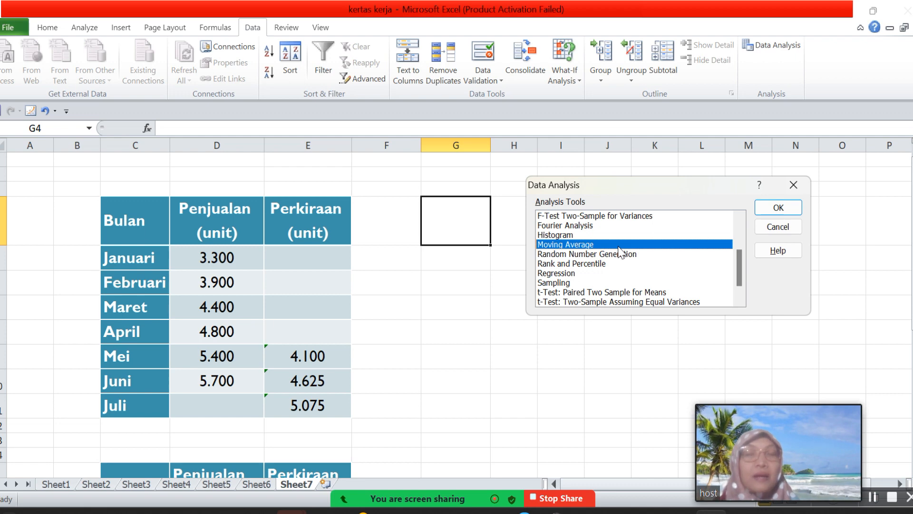
{"action": "scroll", "coordinate": [739, 243], "scroll_direction": "up", "scroll_amount": 2}
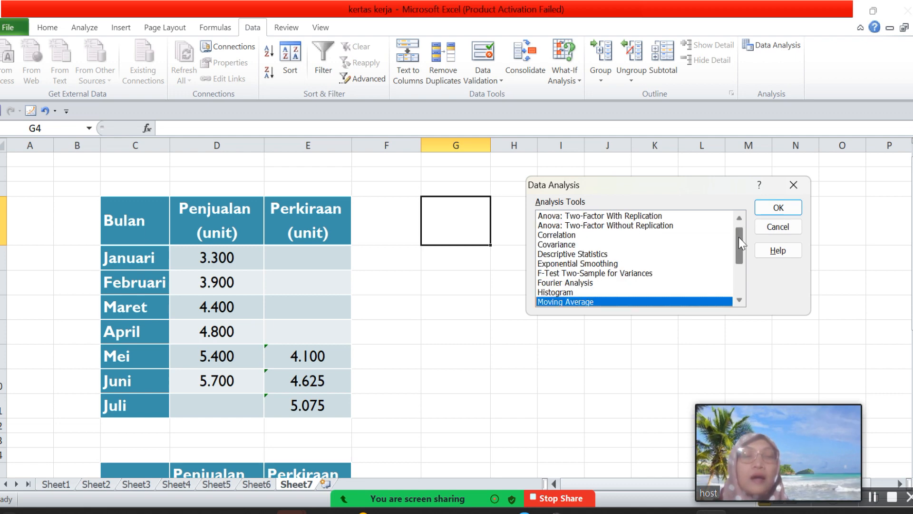
{"action": "mouse_move", "coordinate": [739, 243]}
{"action": "left_mouse_down"}
{"action": "mouse_move", "coordinate": [739, 253]}
{"action": "mouse_move", "coordinate": [743, 244]}
{"action": "left_mouse_up"}
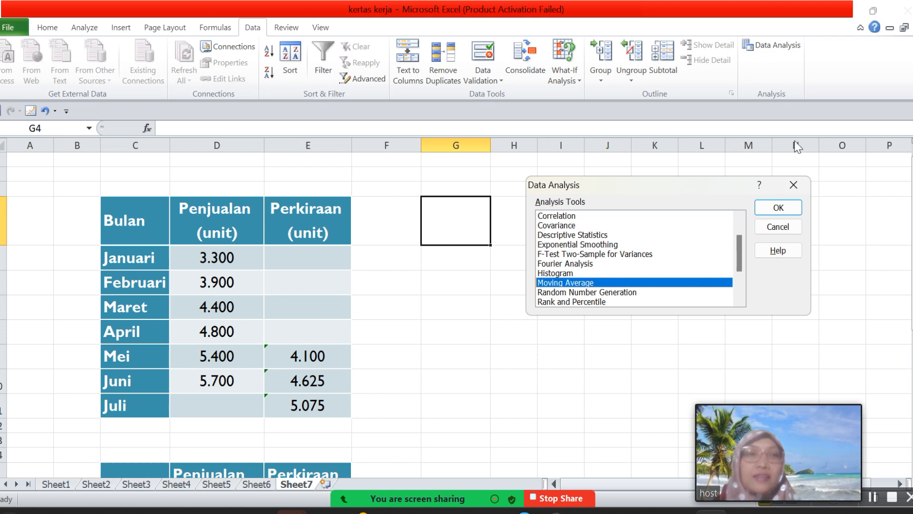
{"action": "left_click", "coordinate": [794, 184]}
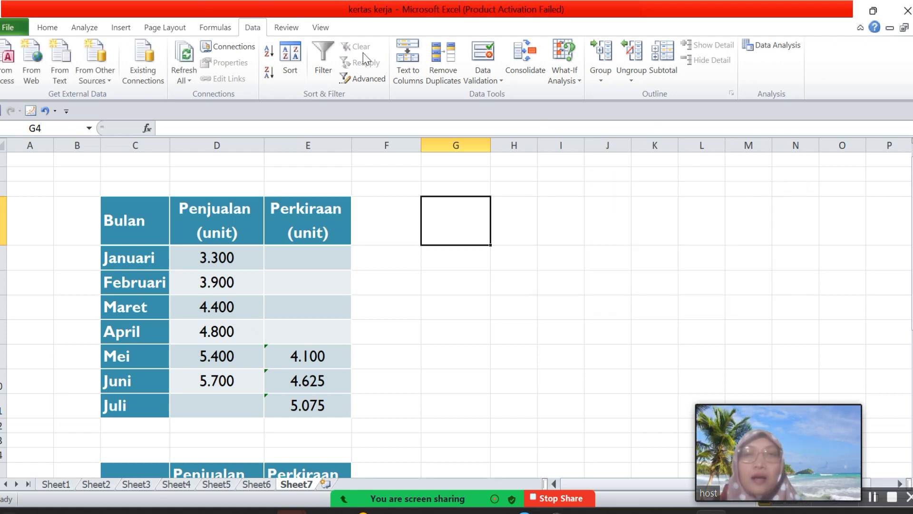
- Look through the ribbon's command sets to find where Data Analysis is located, and check that its tool list opens
{"action": "left_click", "coordinate": [227, 28]}
{"action": "left_click", "coordinate": [49, 28]}
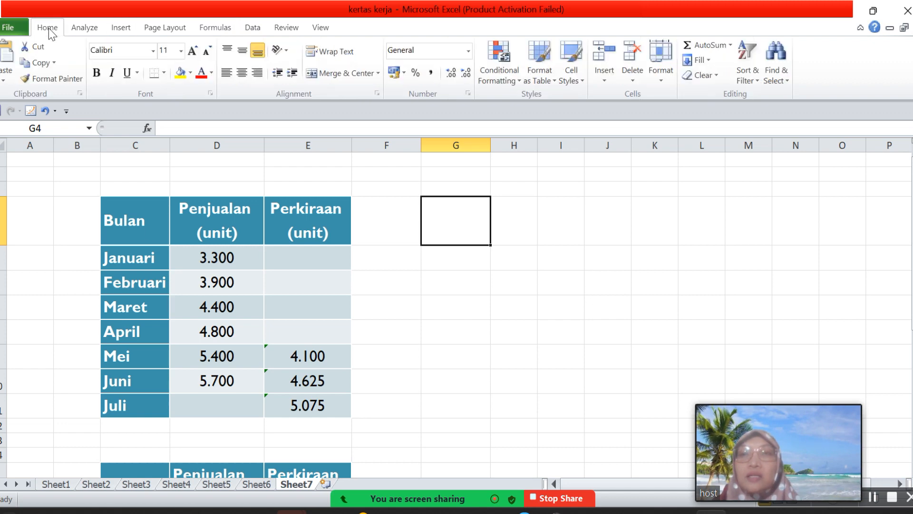
{"action": "left_click", "coordinate": [83, 27]}
{"action": "left_click", "coordinate": [119, 27]}
{"action": "left_click", "coordinate": [156, 30]}
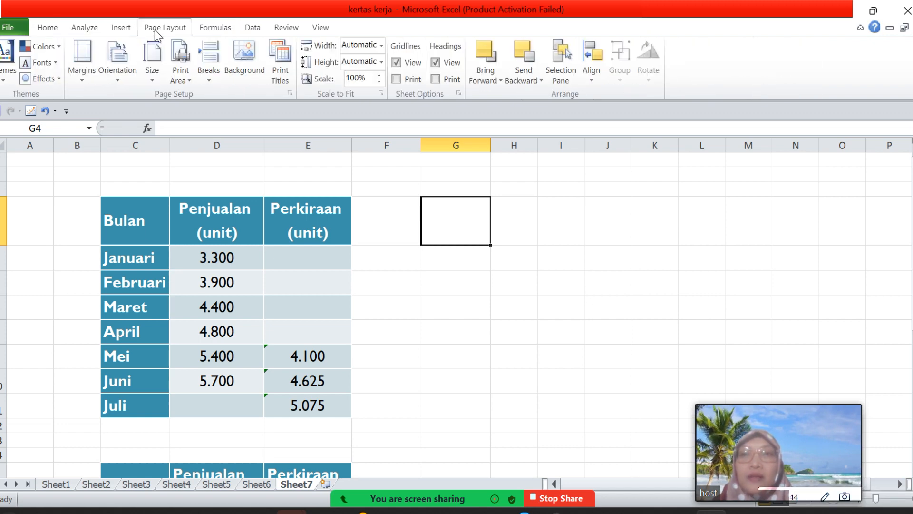
{"action": "left_click", "coordinate": [206, 25]}
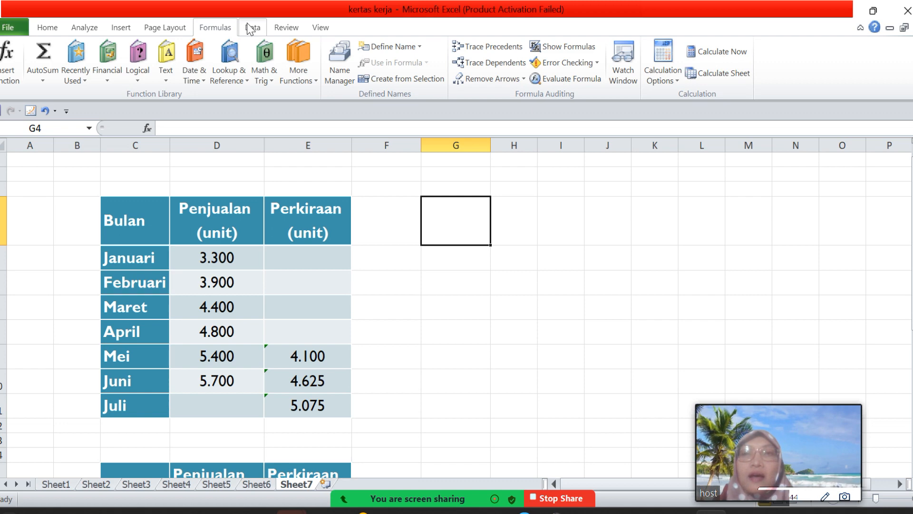
{"action": "left_click", "coordinate": [276, 28]}
{"action": "left_click", "coordinate": [319, 29]}
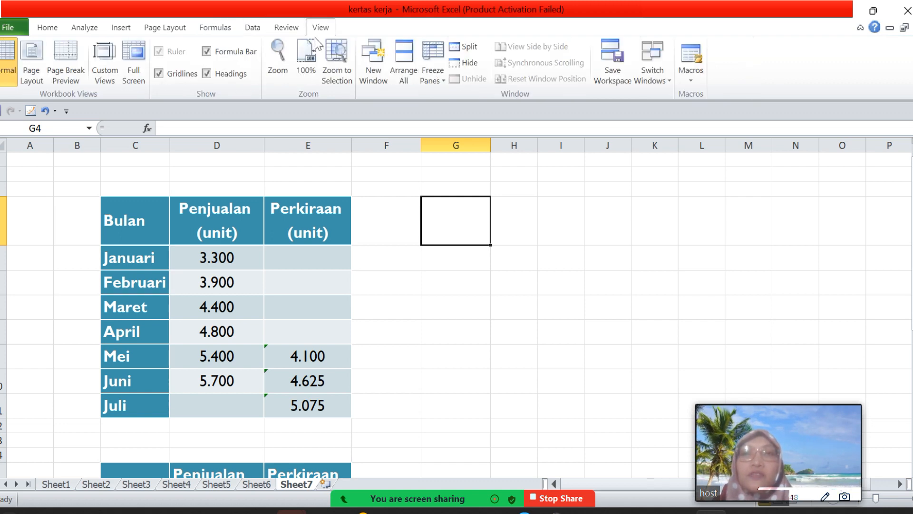
{"action": "left_click", "coordinate": [254, 28]}
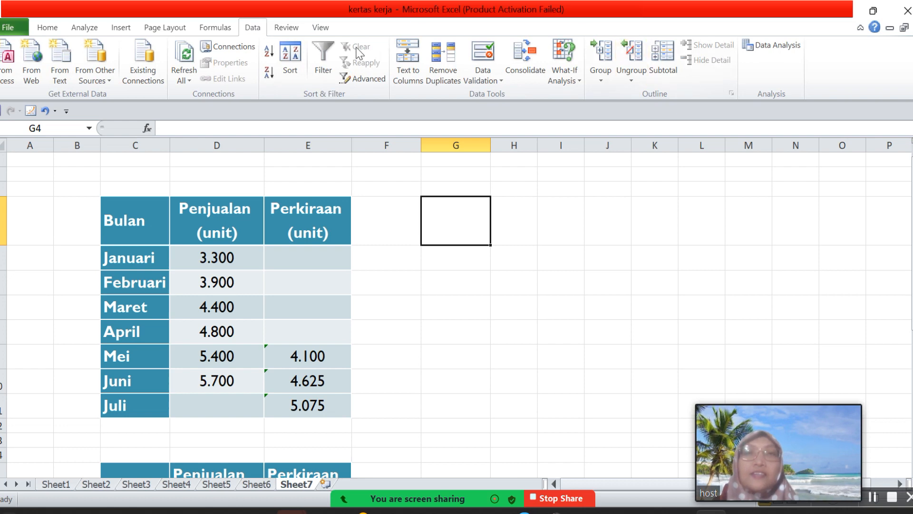
{"action": "left_click", "coordinate": [787, 48]}
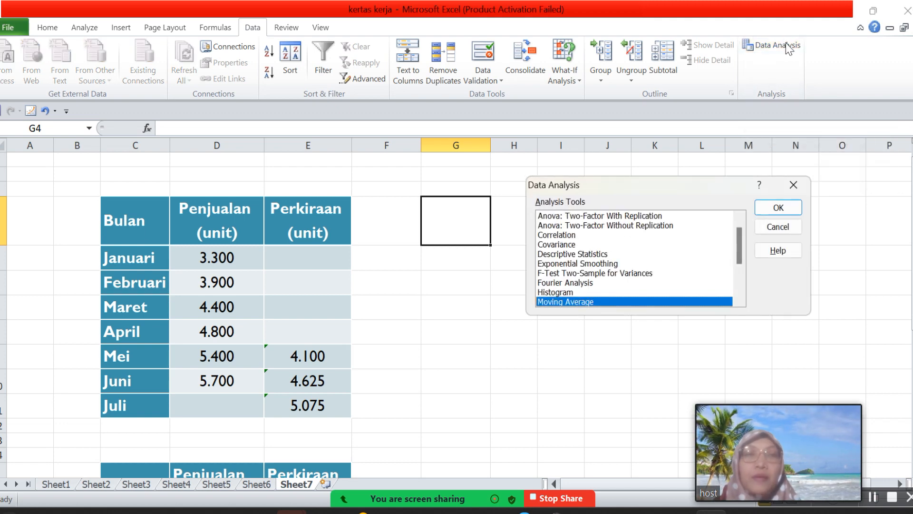
{"action": "key", "text": "Escape"}
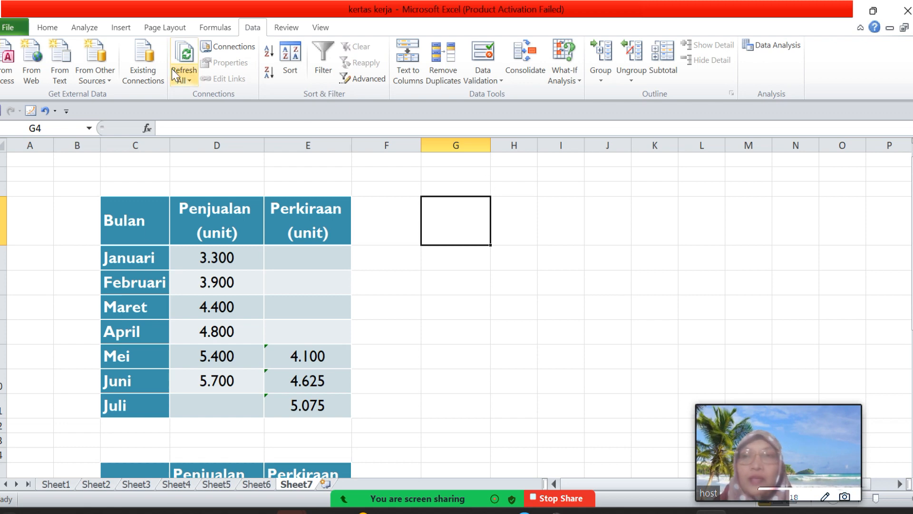
- Make sure the Analysis ToolPak is enabled among the Excel add-ins
{"action": "left_click", "coordinate": [6, 27]}
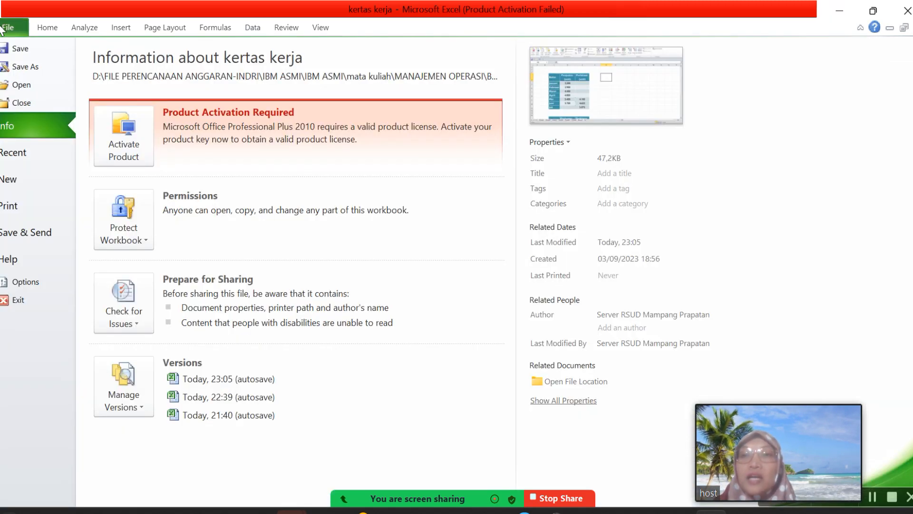
{"action": "left_click", "coordinate": [33, 281]}
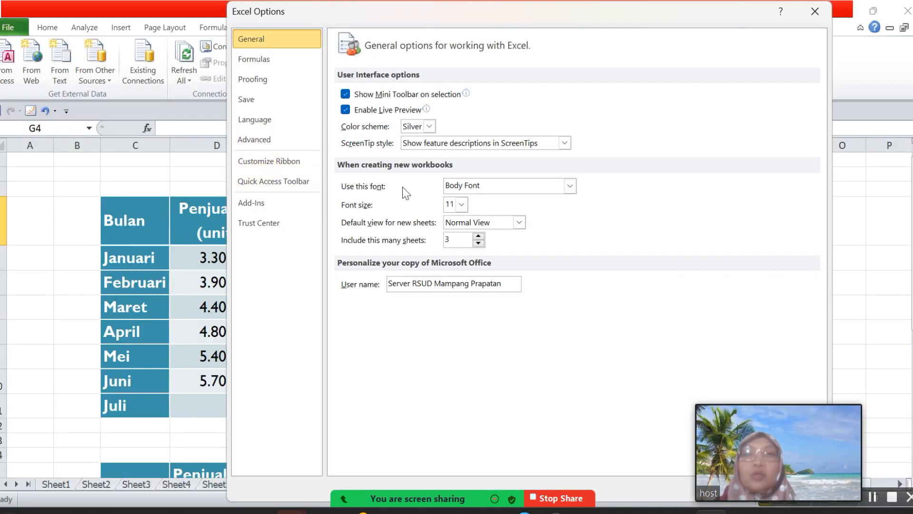
{"action": "left_click", "coordinate": [263, 207]}
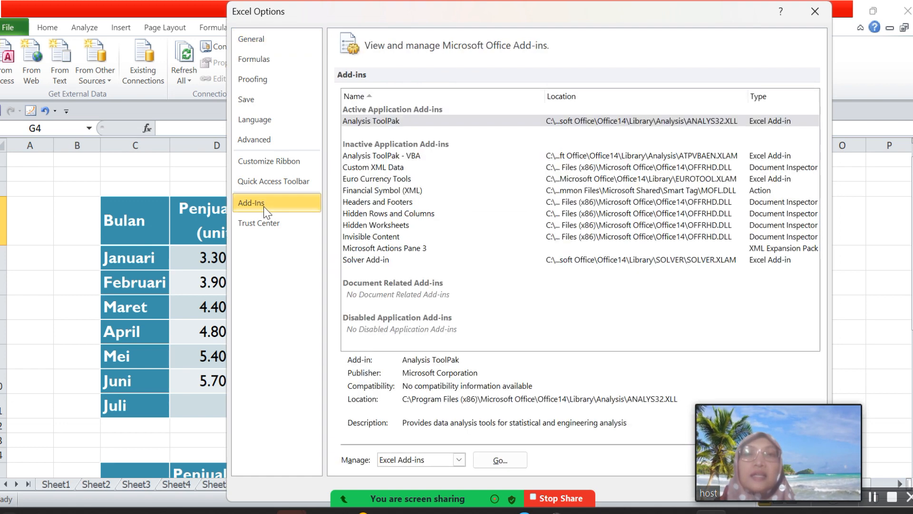
{"action": "left_click", "coordinate": [402, 122]}
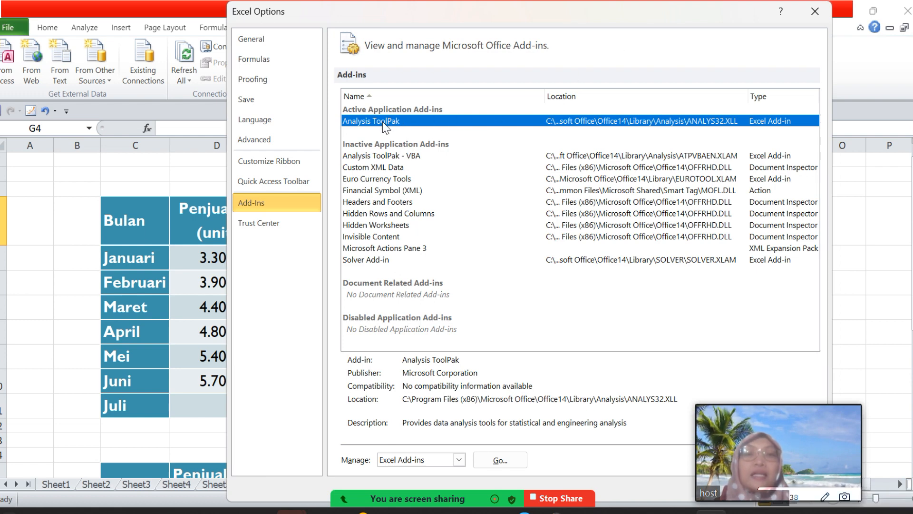
{"action": "mouse_move", "coordinate": [815, 409]}
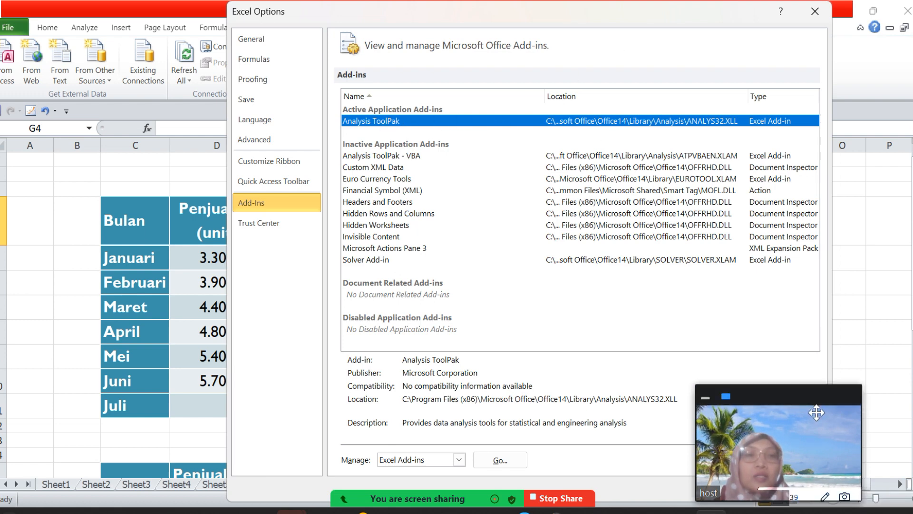
{"action": "left_click_drag", "start_coordinate": [816, 412], "coordinate": [868, 312]}
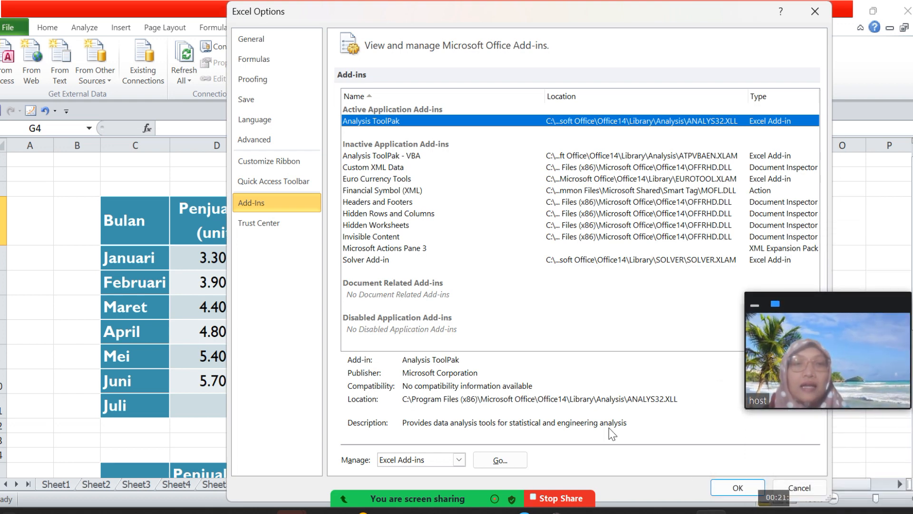
{"action": "left_click", "coordinate": [510, 463]}
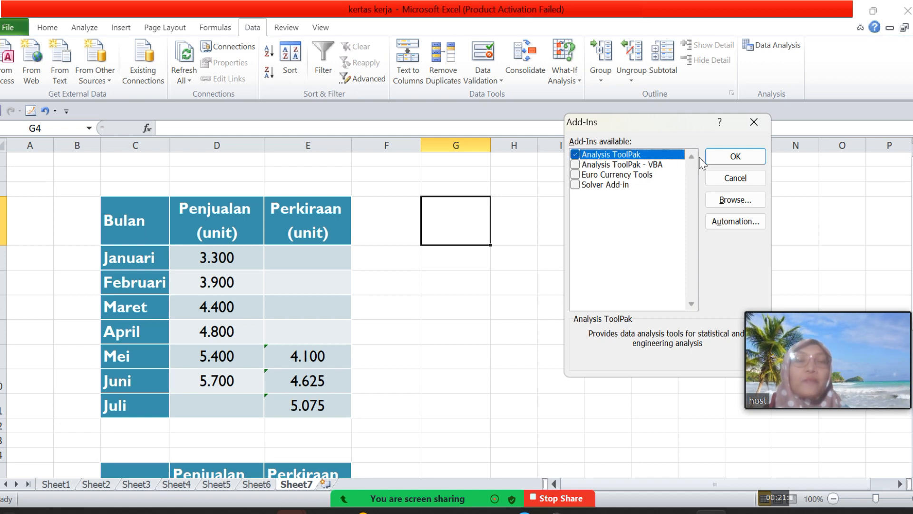
{"action": "left_click", "coordinate": [747, 159]}
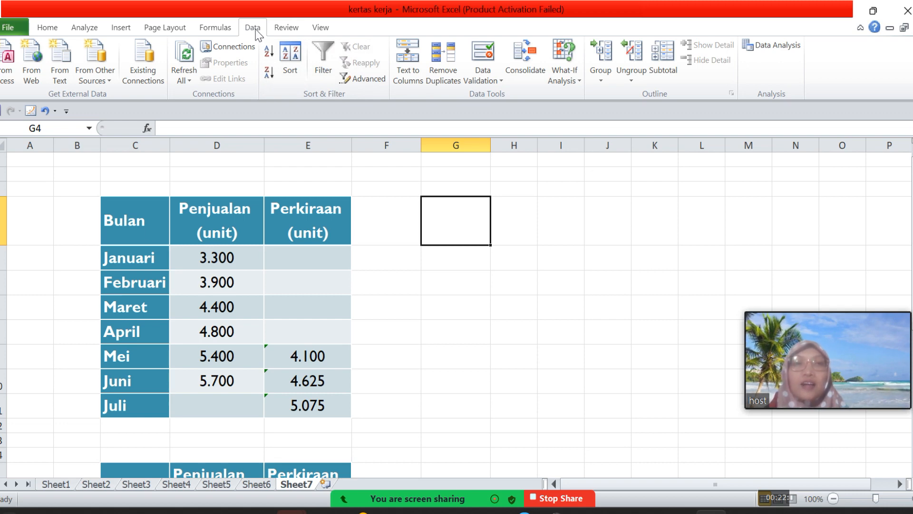
- Locate Moving Average among the Data Analysis tools and examine the tools listed around it without running any
{"action": "left_click", "coordinate": [765, 47]}
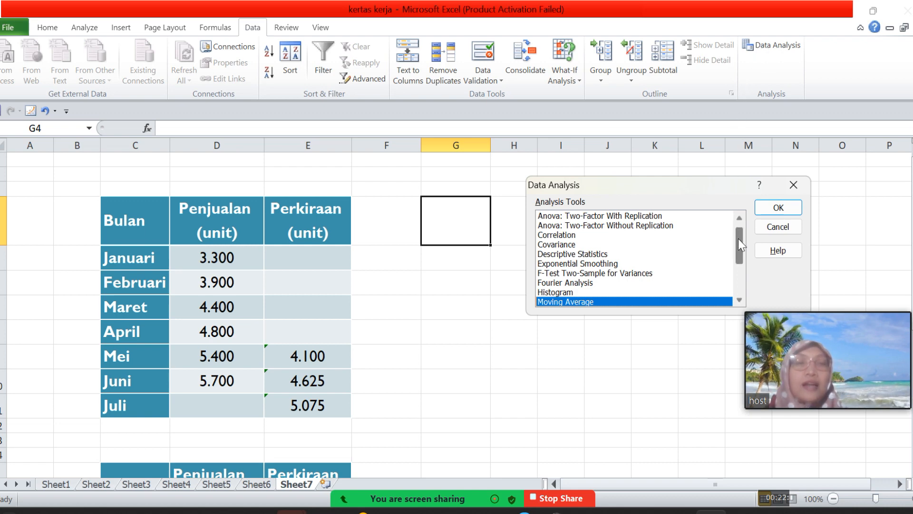
{"action": "left_click_drag", "start_coordinate": [738, 239], "coordinate": [738, 253]}
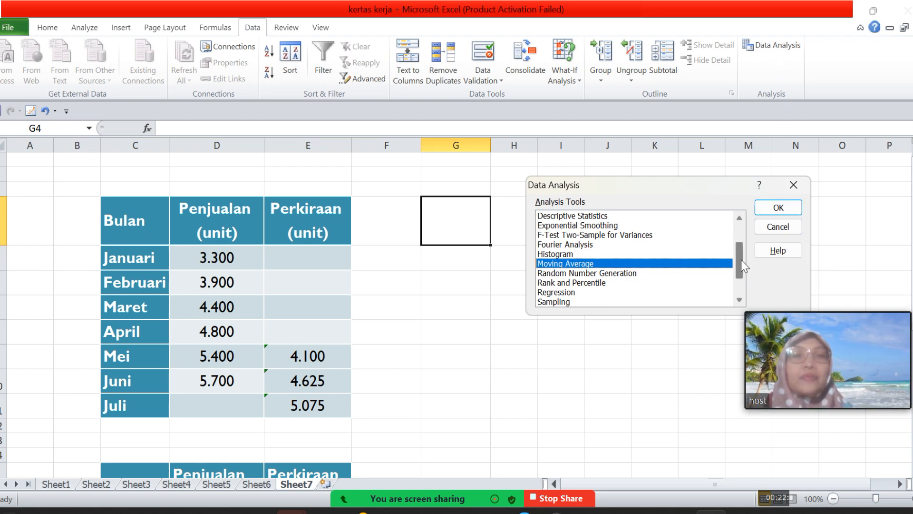
{"action": "mouse_move", "coordinate": [740, 260]}
{"action": "left_mouse_down"}
{"action": "mouse_move", "coordinate": [736, 281]}
{"action": "mouse_move", "coordinate": [738, 241]}
{"action": "mouse_move", "coordinate": [738, 262]}
{"action": "left_mouse_up"}
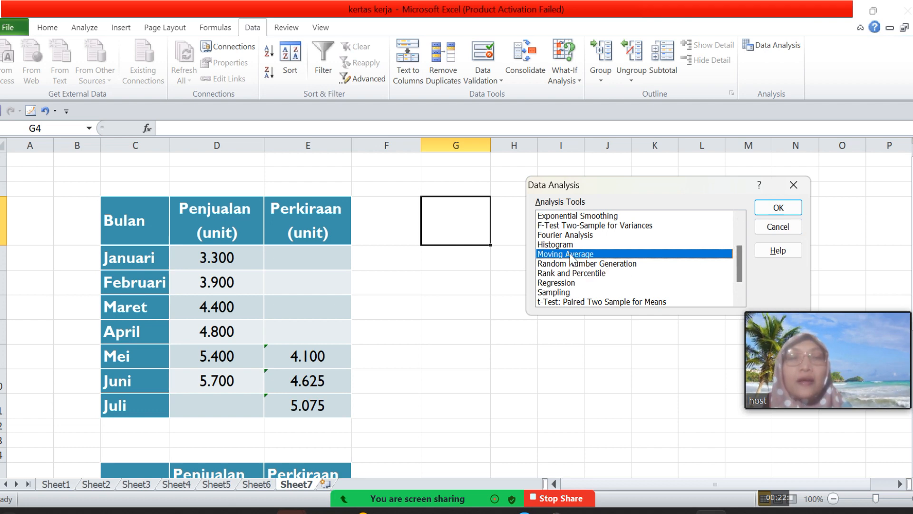
{"action": "left_click", "coordinate": [794, 185]}
- Re-enter May's forecast in E9 as the AVERAGE of January to April sales, D5:D8
{"action": "left_click", "coordinate": [316, 364]}
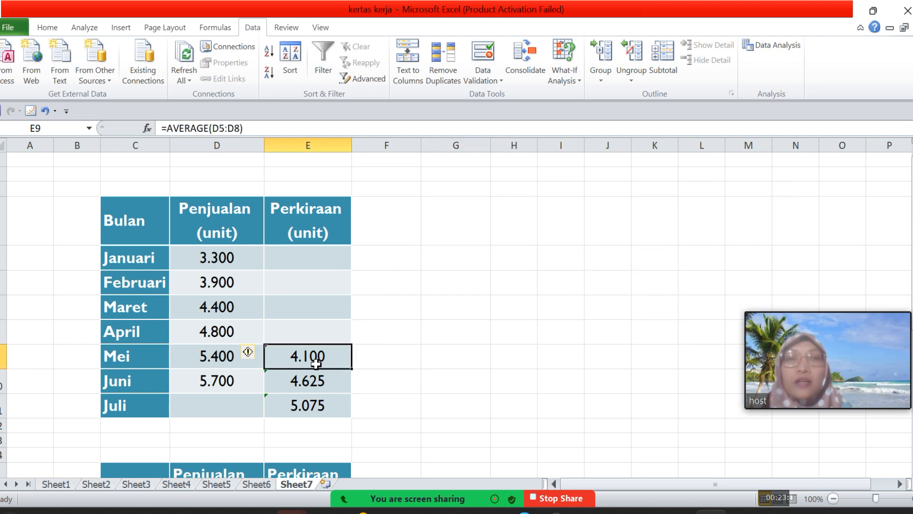
{"action": "left_click", "coordinate": [48, 29]}
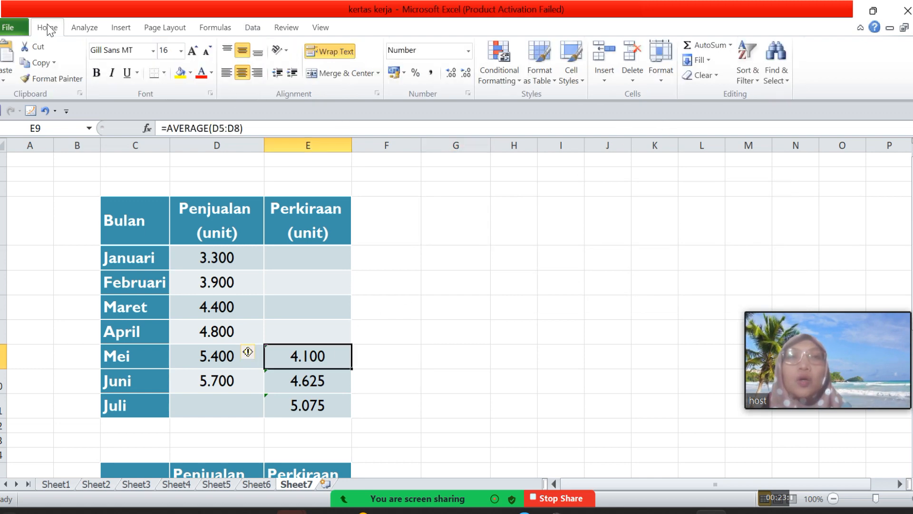
{"action": "left_click", "coordinate": [731, 46]}
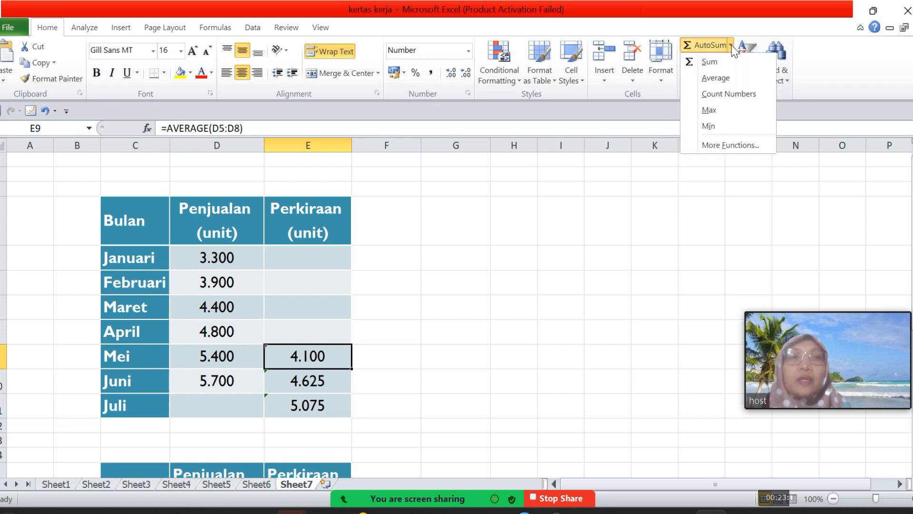
{"action": "left_click", "coordinate": [715, 78]}
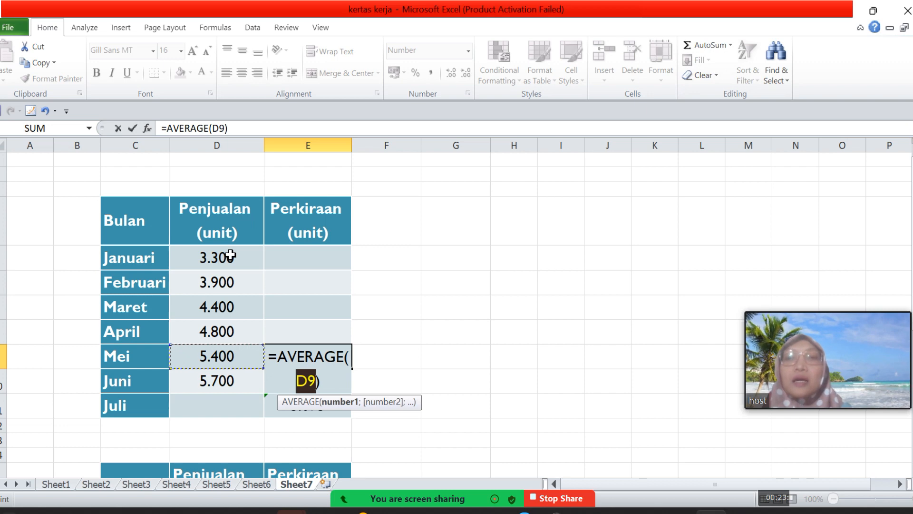
{"action": "left_click_drag", "start_coordinate": [230, 256], "coordinate": [235, 323]}
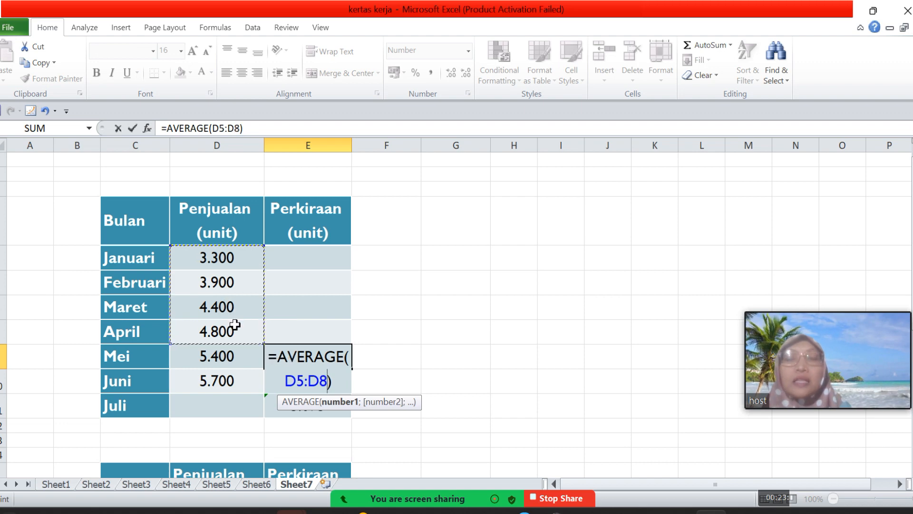
{"action": "key", "text": "Return"}
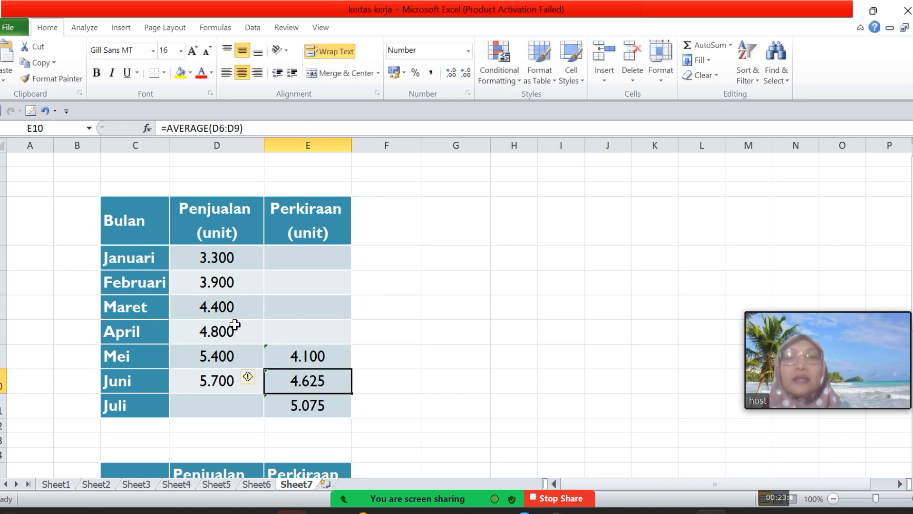
- Fill the May average formula down through the June and July forecasts
{"action": "left_click", "coordinate": [341, 364]}
{"action": "left_click_drag", "start_coordinate": [352, 369], "coordinate": [349, 414]}
{"action": "left_click", "coordinate": [409, 396]}
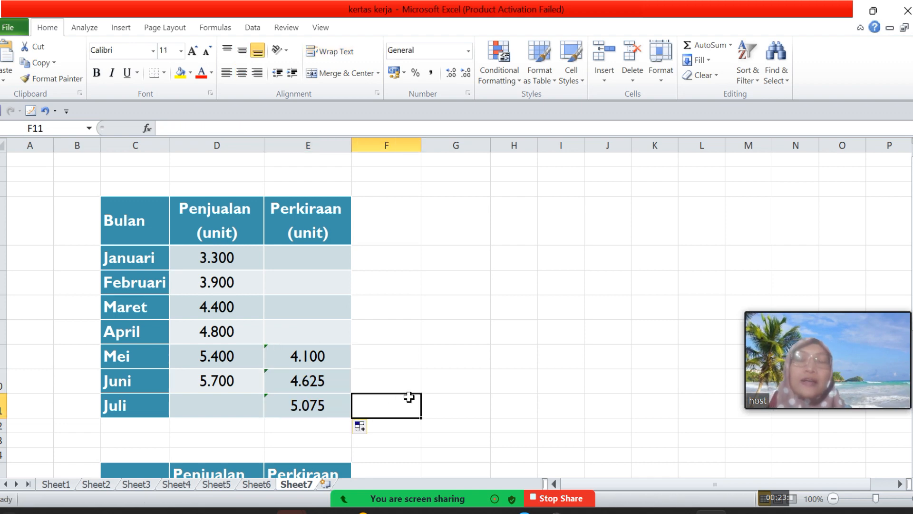
- Review where Data Analysis offers Moving Average as the alternative to the formulas, leaving the tool list without choosing one
{"action": "left_click", "coordinate": [513, 217]}
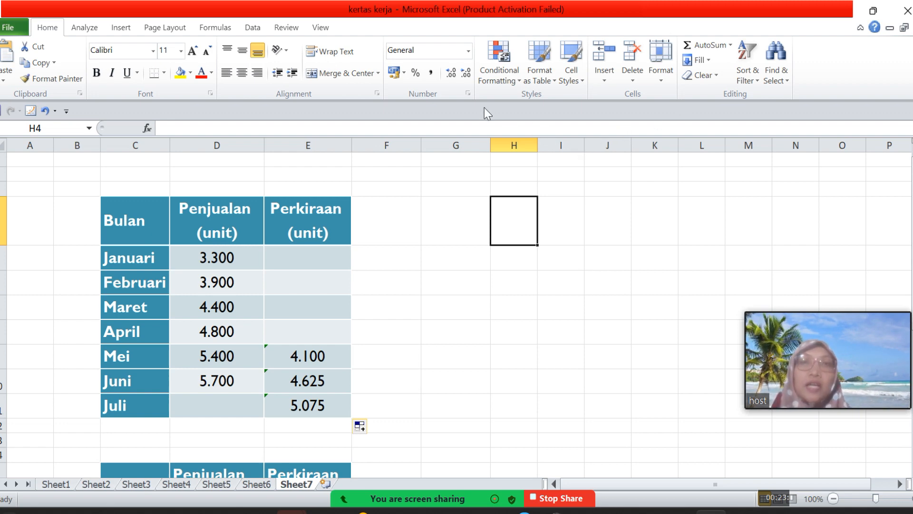
{"action": "left_click", "coordinate": [252, 29]}
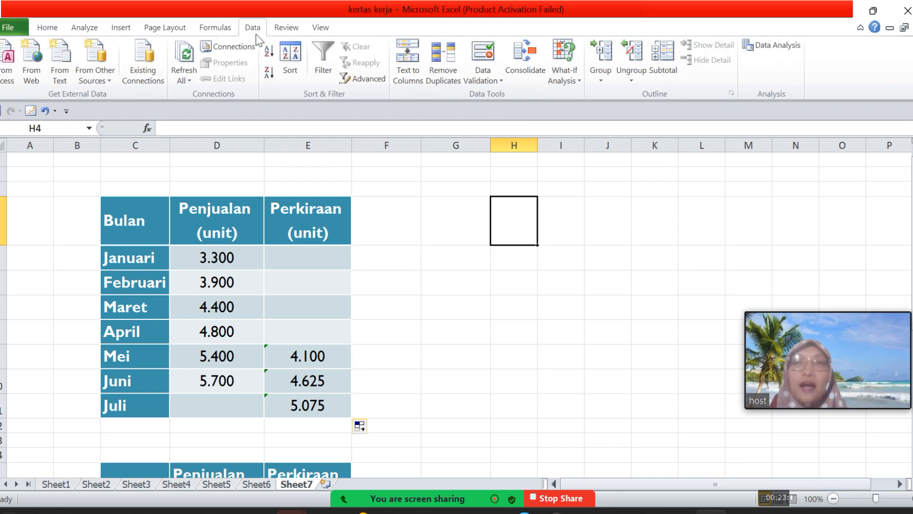
{"action": "left_click", "coordinate": [767, 53]}
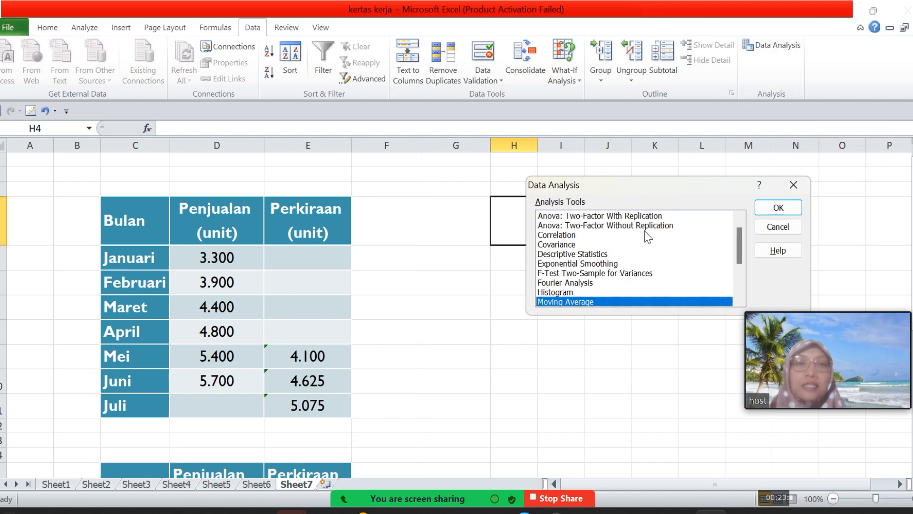
{"action": "left_click_drag", "start_coordinate": [738, 251], "coordinate": [740, 266]}
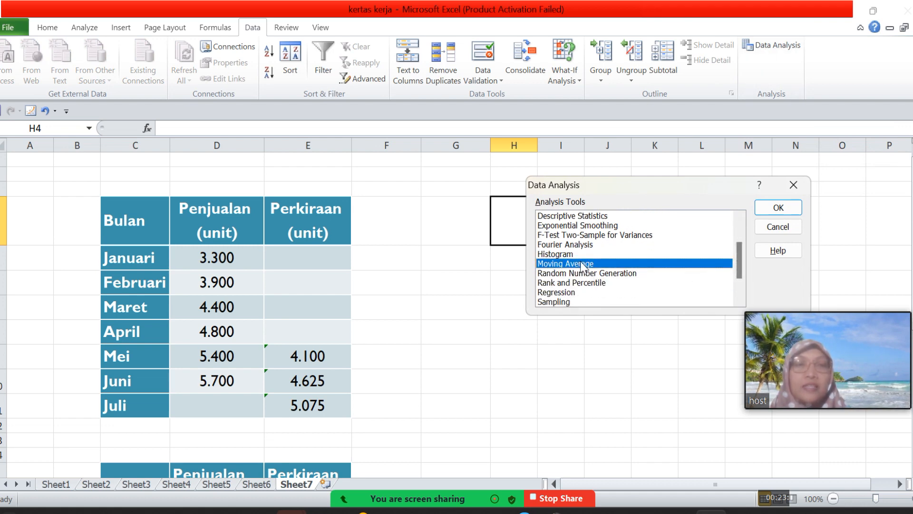
{"action": "left_click", "coordinate": [793, 186]}
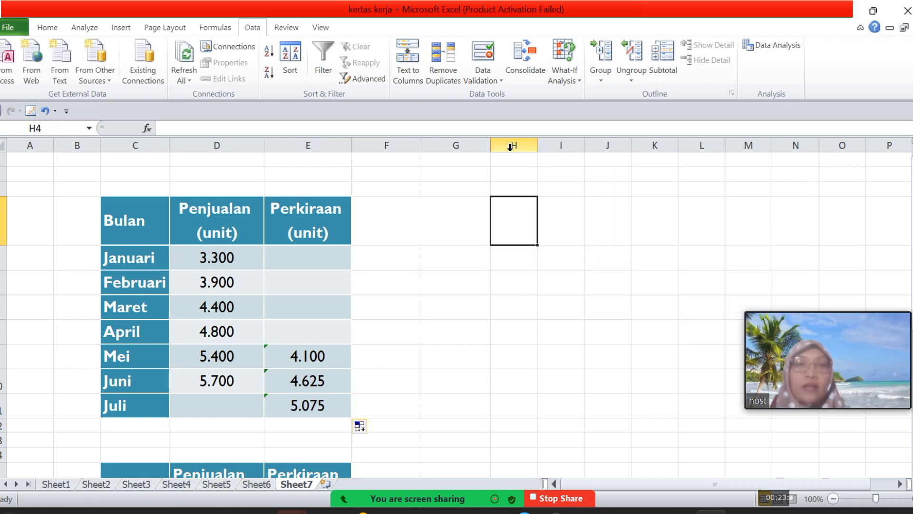
- Widen columns G to I and copy the first sales table, C4:E11, to the area starting at G4
{"action": "left_click", "coordinate": [481, 136]}
{"action": "left_click_drag", "start_coordinate": [481, 135], "coordinate": [572, 147]}
{"action": "left_click_drag", "start_coordinate": [135, 224], "coordinate": [301, 401]}
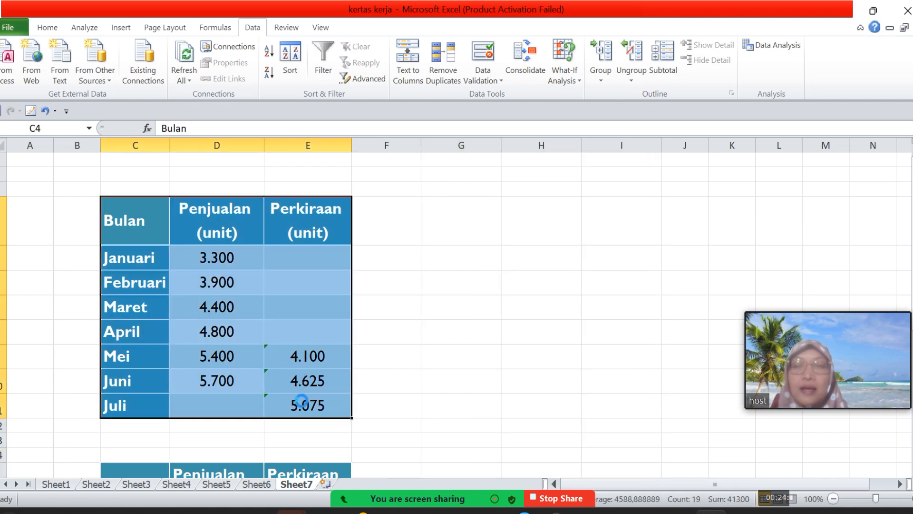
{"action": "key", "text": "ctrl+c"}
{"action": "left_click", "coordinate": [462, 230]}
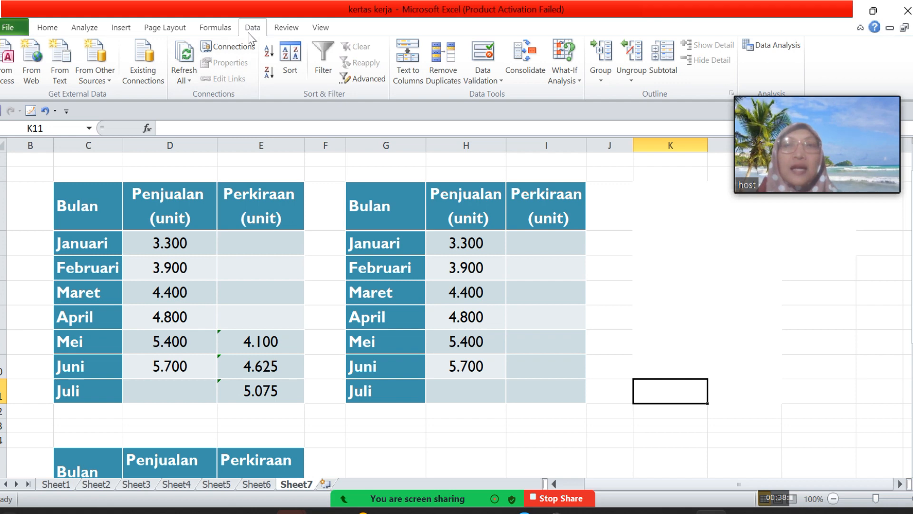
- Start the Moving Average tool from Data Analysis, keeping the tool list clear of the copied table
{"action": "left_click", "coordinate": [764, 46]}
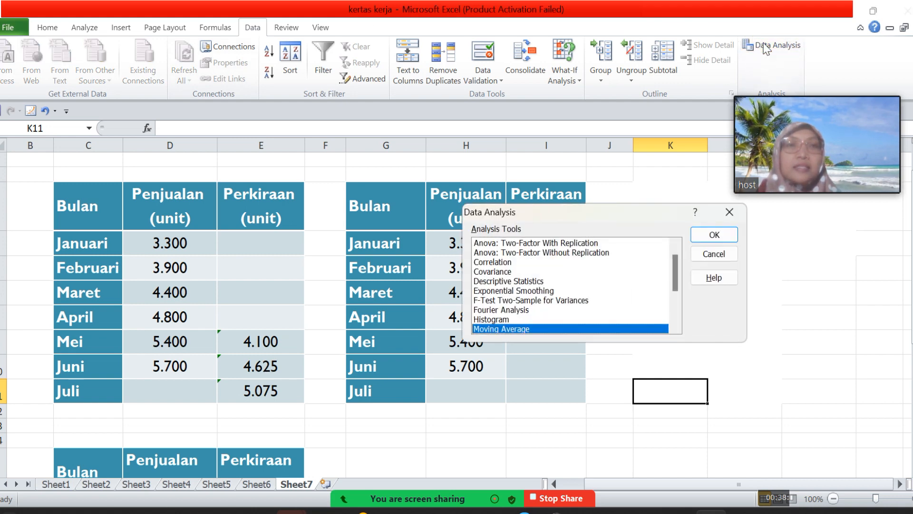
{"action": "scroll", "coordinate": [681, 280], "scroll_direction": "down", "scroll_amount": 1}
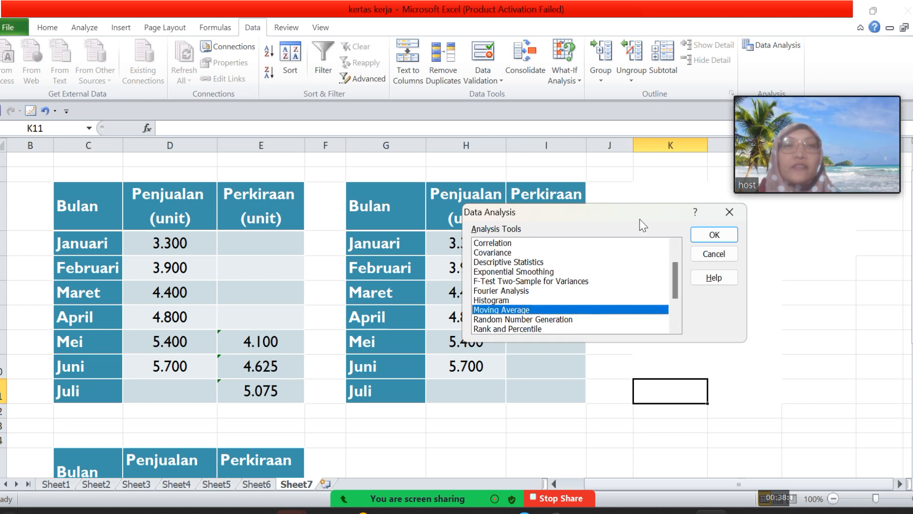
{"action": "left_click_drag", "start_coordinate": [641, 218], "coordinate": [762, 228]}
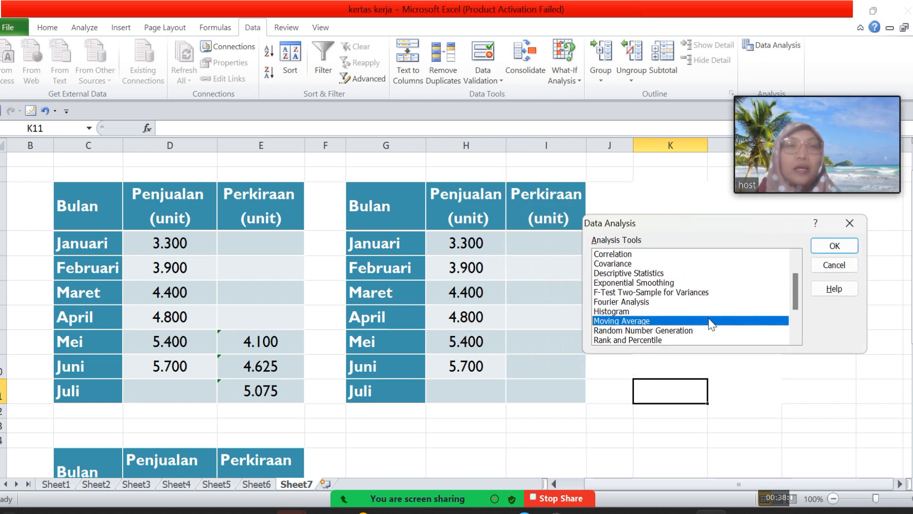
{"action": "left_click", "coordinate": [834, 246]}
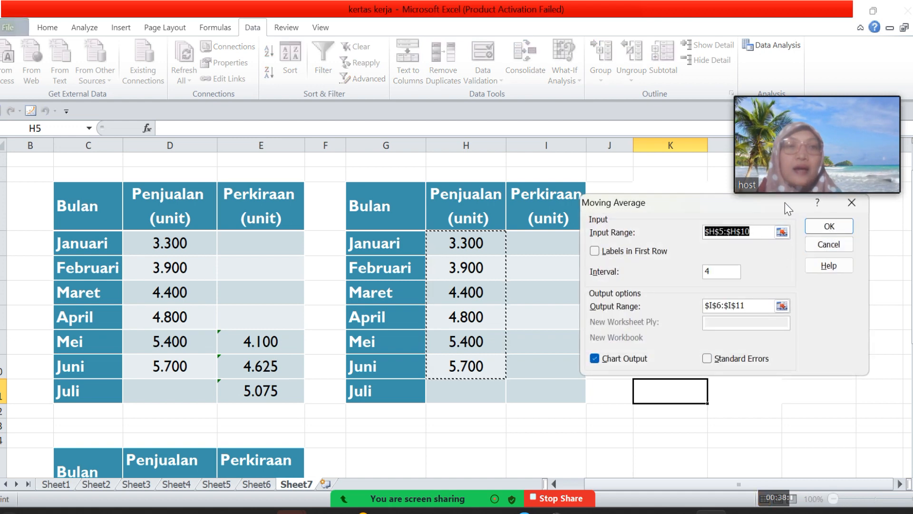
- Clear the input range, interval and output range in the Moving Average settings, and move the dialog clear of the second table
{"action": "key", "text": "BackSpace"}
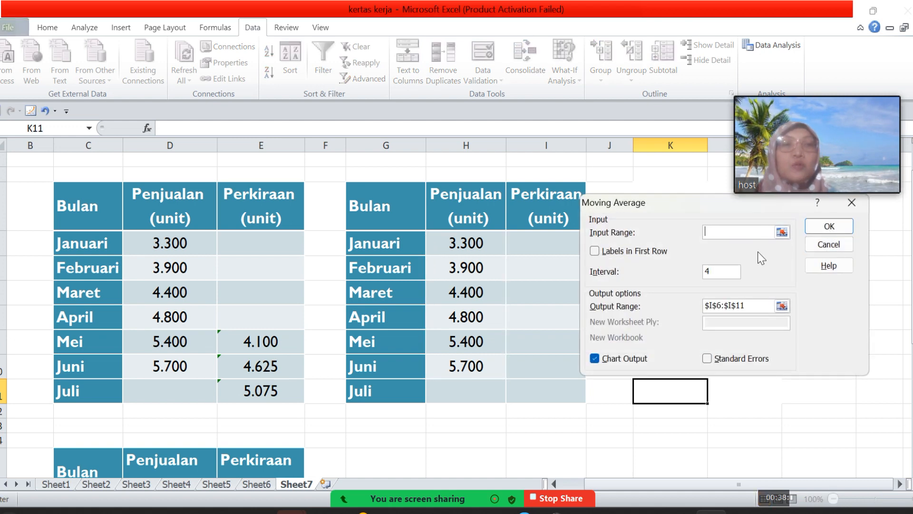
{"action": "left_click", "coordinate": [726, 269]}
{"action": "key", "text": "BackSpace"}
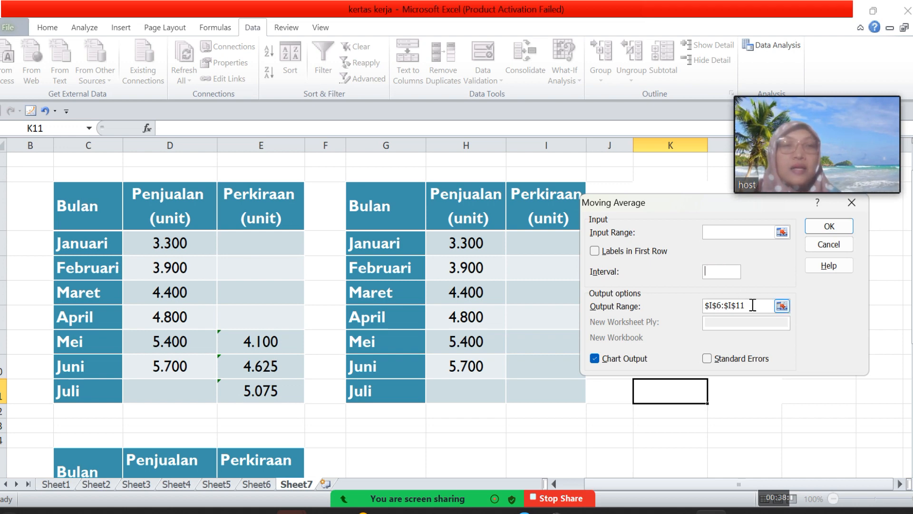
{"action": "left_click_drag", "start_coordinate": [743, 305], "coordinate": [683, 301]}
{"action": "key", "text": "BackSpace"}
{"action": "left_click", "coordinate": [742, 232]}
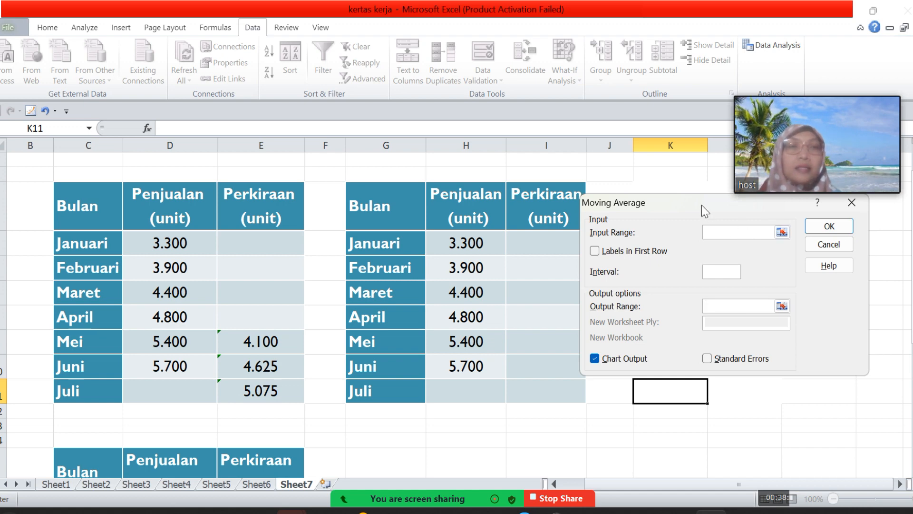
{"action": "left_click_drag", "start_coordinate": [701, 205], "coordinate": [735, 239]}
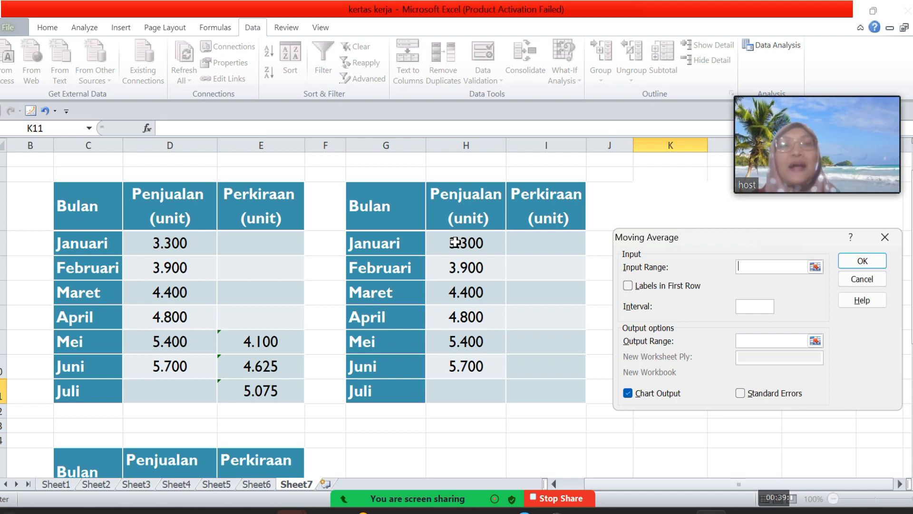
- Run Moving Average on sales H5:H10 with an interval of 4, output range I6:I11 and Chart Output enabled
{"action": "left_click_drag", "start_coordinate": [455, 243], "coordinate": [467, 363]}
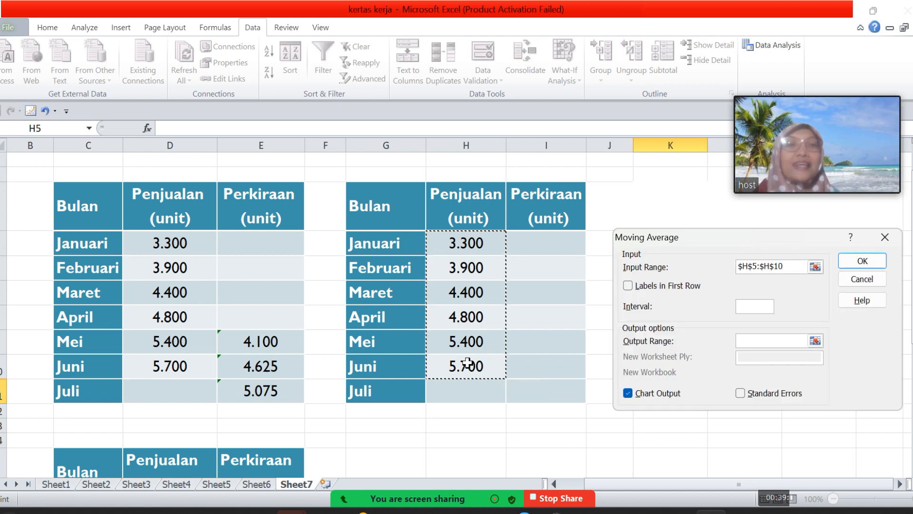
{"action": "left_click", "coordinate": [753, 306]}
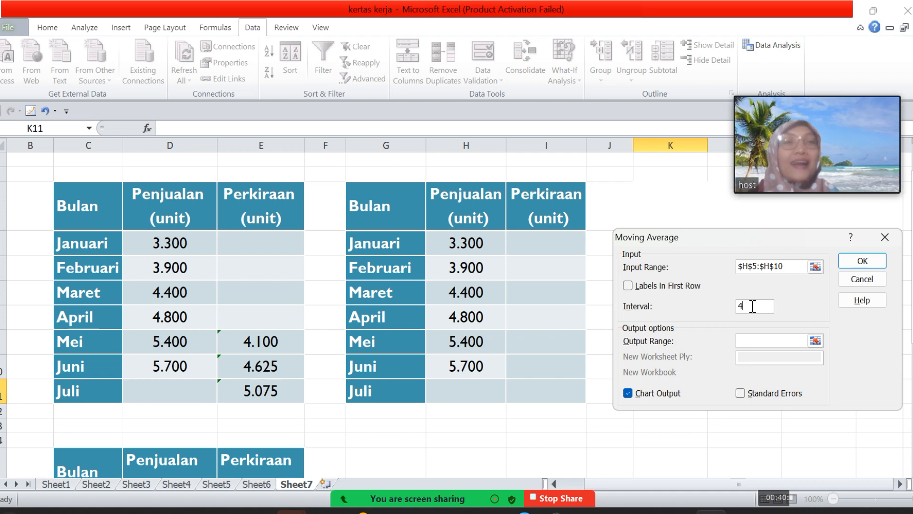
{"action": "left_click", "coordinate": [753, 339]}
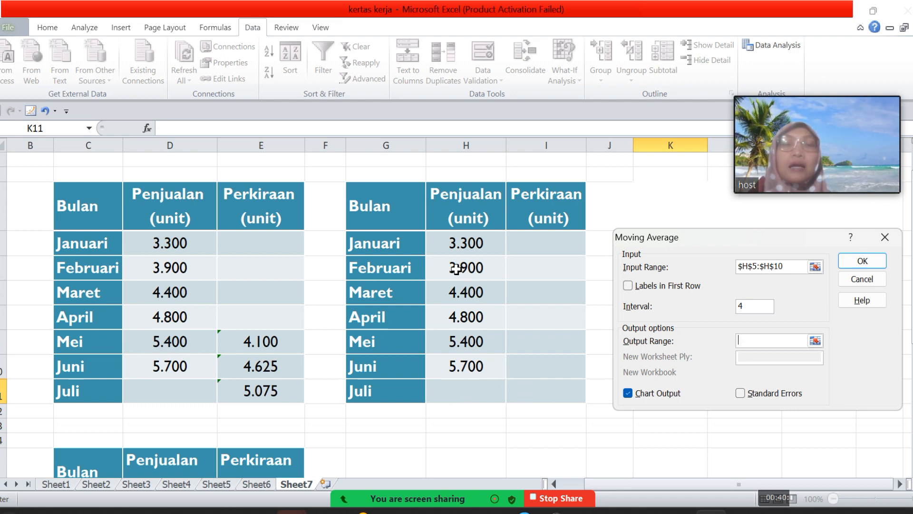
{"action": "left_click", "coordinate": [531, 264]}
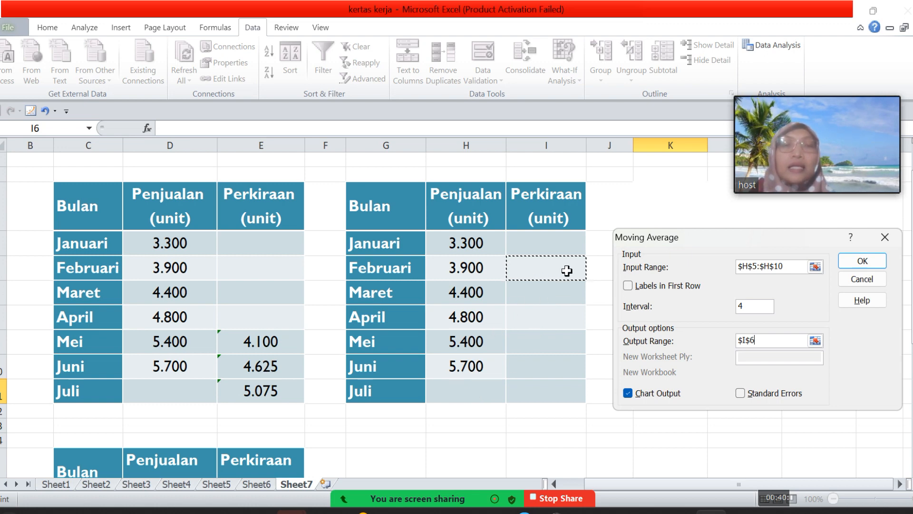
{"action": "left_click_drag", "start_coordinate": [567, 271], "coordinate": [565, 387]}
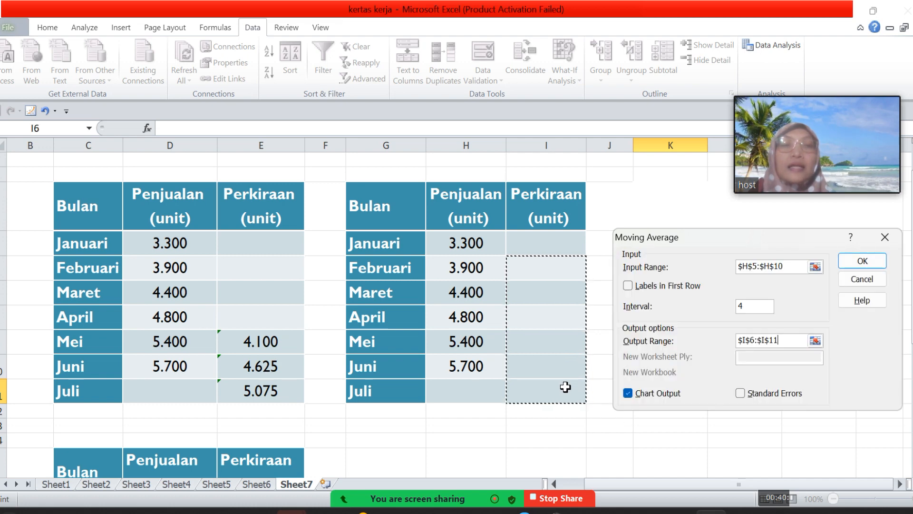
{"action": "left_click", "coordinate": [629, 395]}
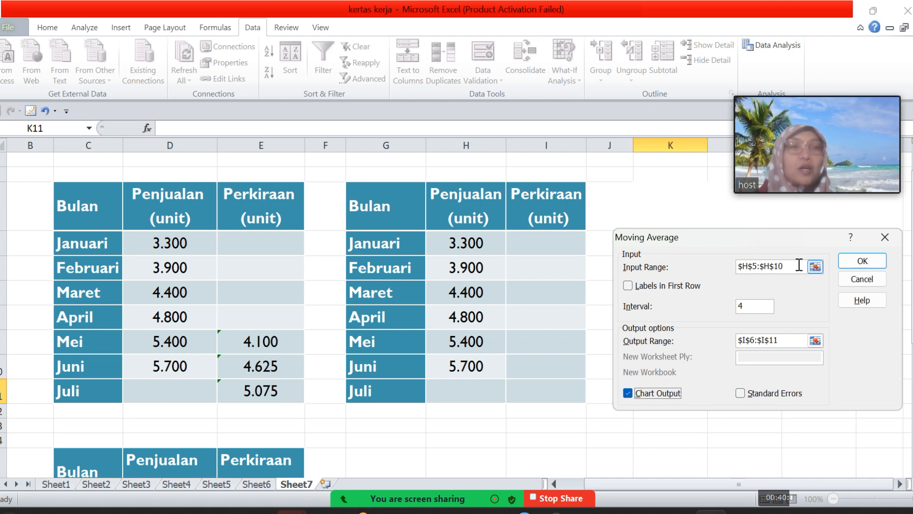
{"action": "left_click", "coordinate": [863, 262]}
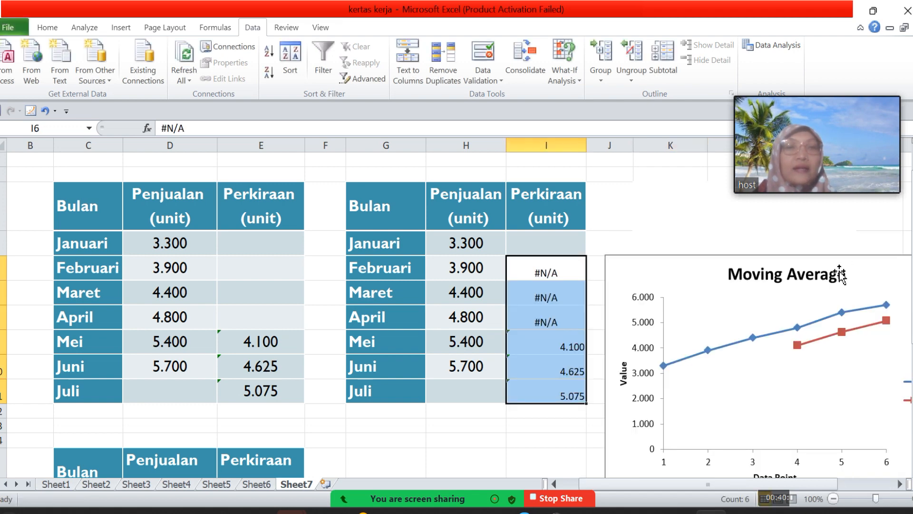
- Move the Moving Average chart slightly higher beside the second sales table
{"action": "left_click", "coordinate": [758, 259]}
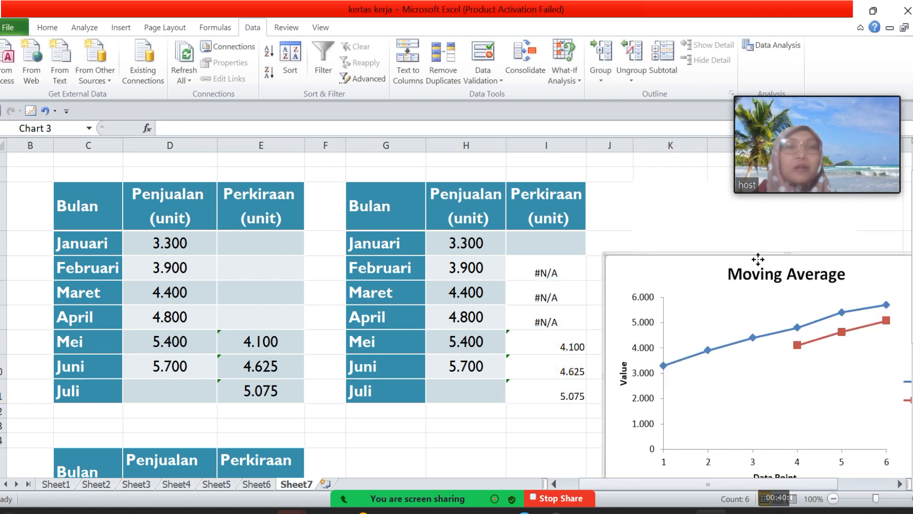
{"action": "left_click_drag", "start_coordinate": [758, 259], "coordinate": [766, 226]}
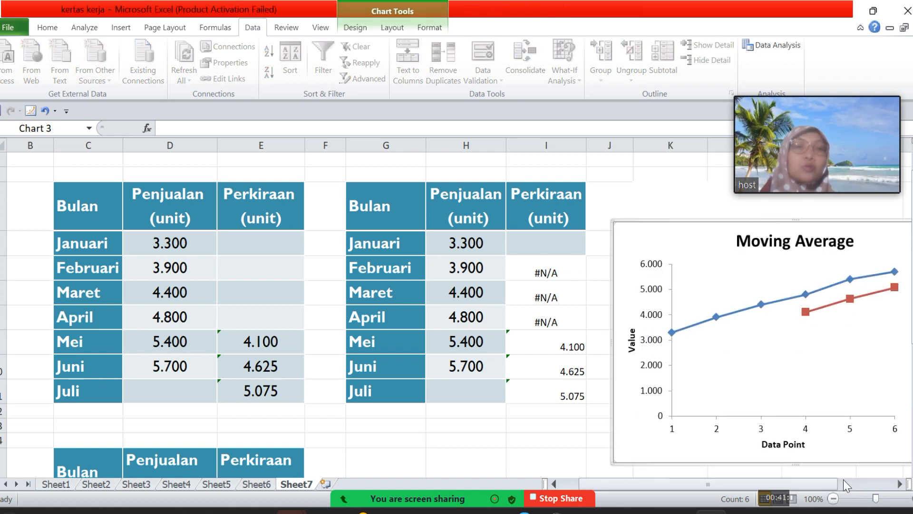
{"action": "left_click_drag", "start_coordinate": [835, 483], "coordinate": [840, 483]}
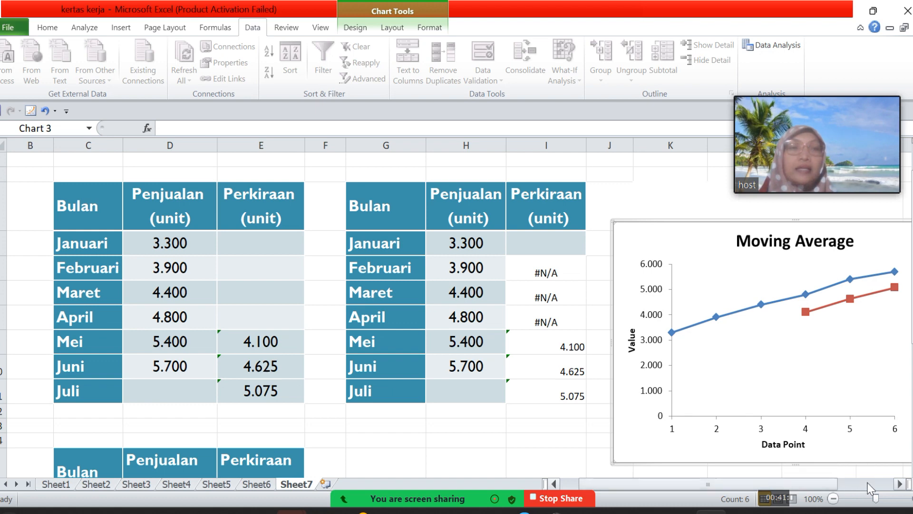
- Move the Moving Average chart up until its top edge lines up with the second table's header row, slightly farther from the table
{"action": "left_click", "coordinate": [898, 483]}
{"action": "left_click", "coordinate": [899, 484]}
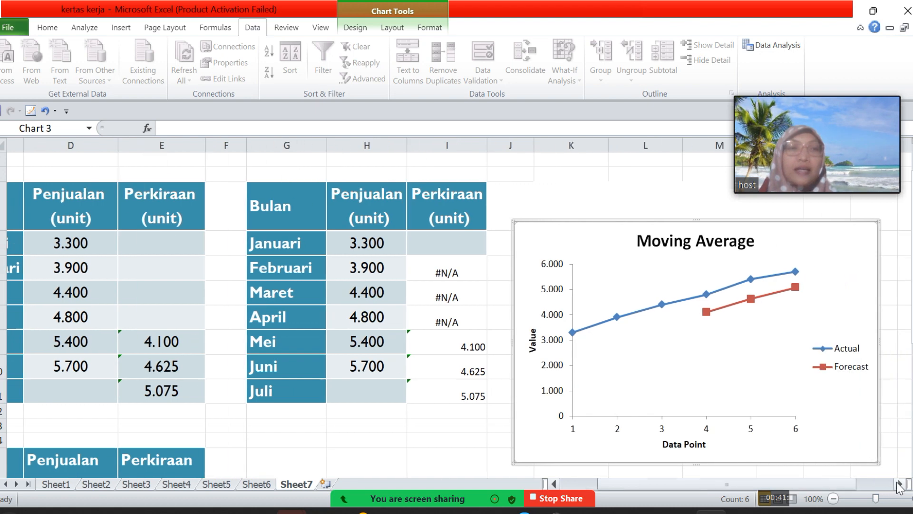
{"action": "left_click", "coordinate": [899, 484]}
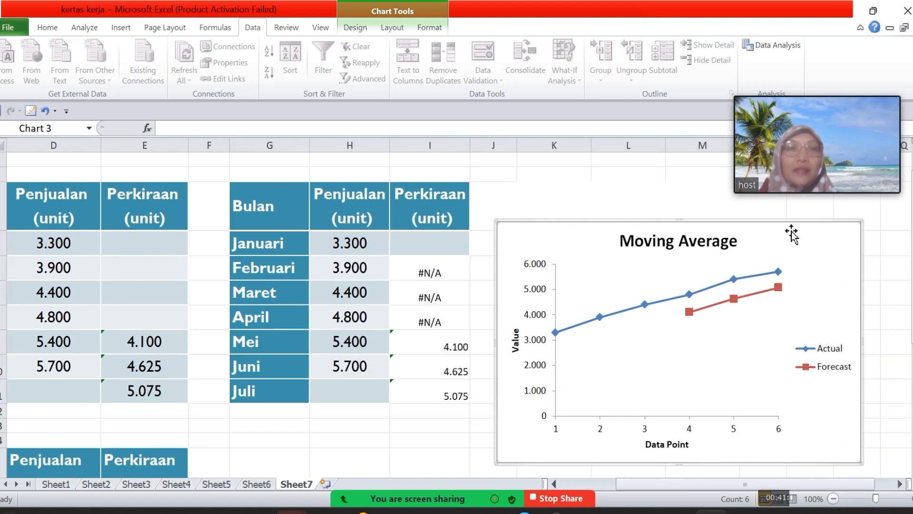
{"action": "left_click_drag", "start_coordinate": [793, 226], "coordinate": [826, 211]}
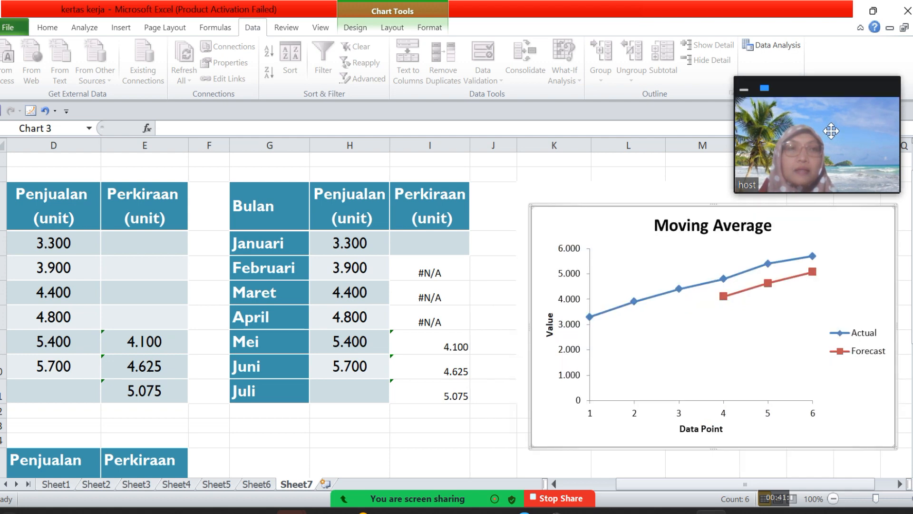
{"action": "left_click_drag", "start_coordinate": [843, 86], "coordinate": [868, 21]}
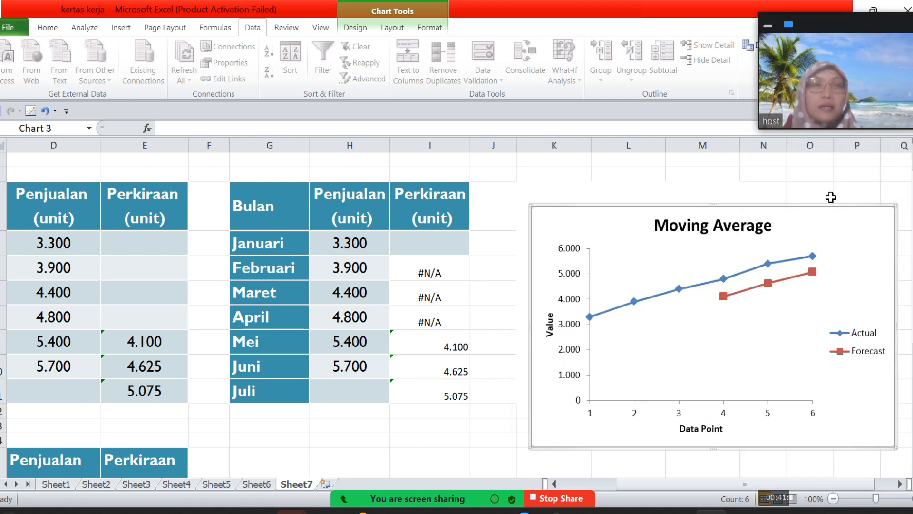
{"action": "left_click_drag", "start_coordinate": [835, 198], "coordinate": [838, 172]}
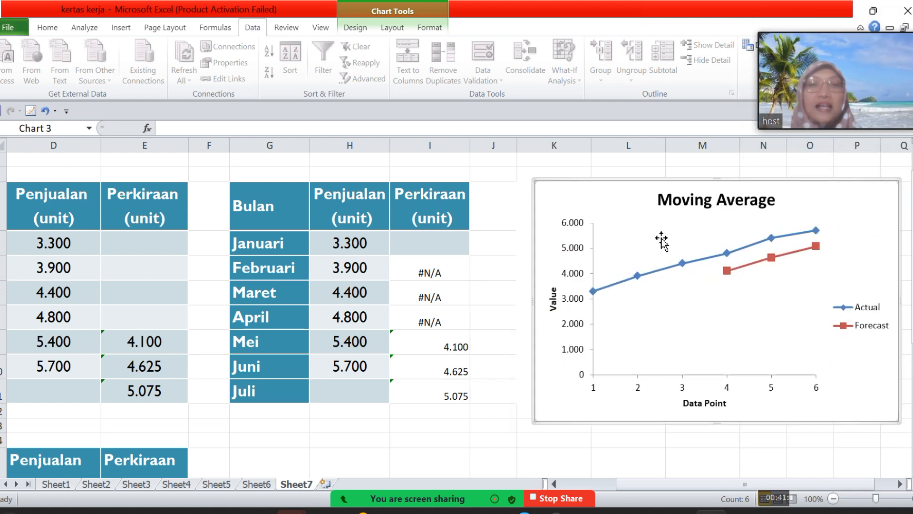
- Compare the May, June and July forecasts in column E with the Moving Average tool's results in I9:I11
{"action": "left_click", "coordinate": [158, 351]}
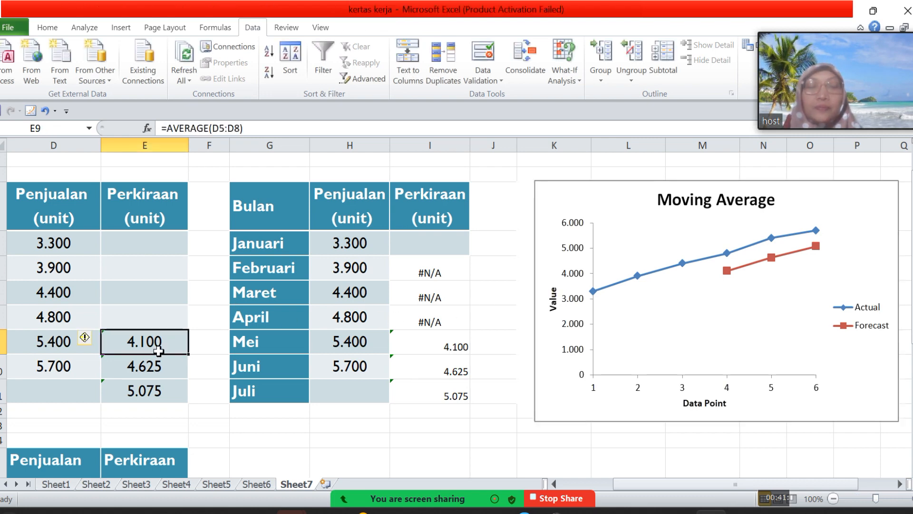
{"action": "key", "text": "Left"}
{"action": "key", "text": "Left"}
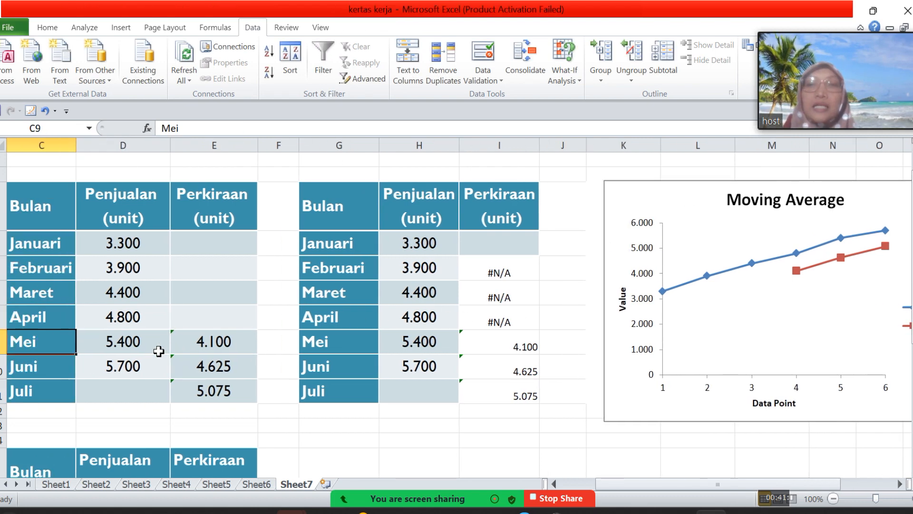
{"action": "key", "text": "Right"}
{"action": "key", "text": "Right"}
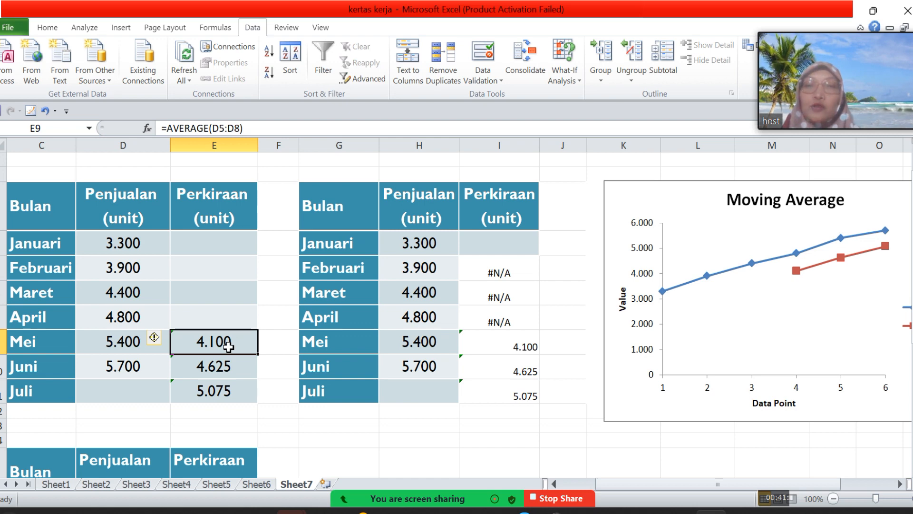
{"action": "left_click", "coordinate": [514, 340]}
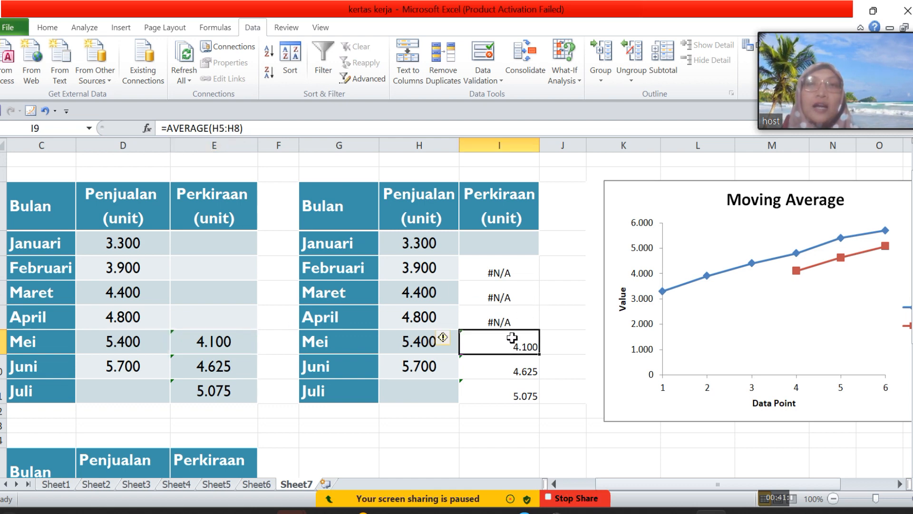
{"action": "mouse_move", "coordinate": [853, 48]}
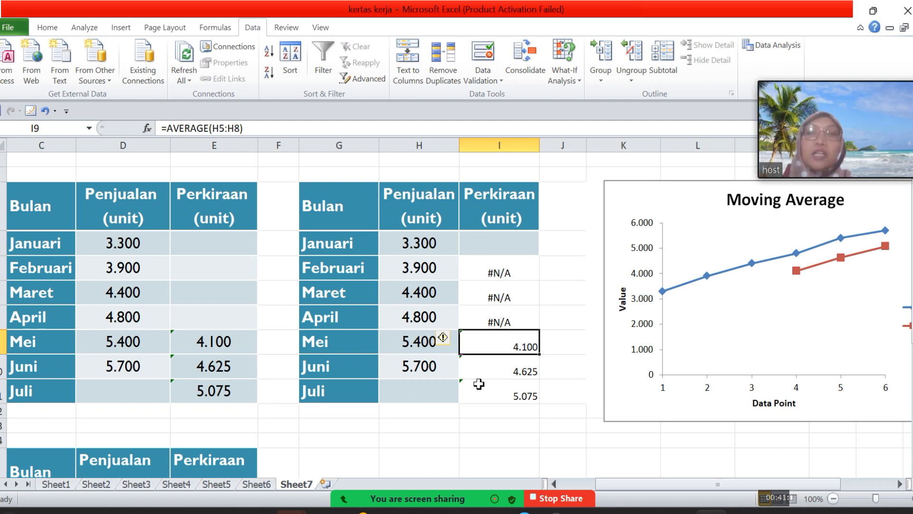
{"action": "left_click", "coordinate": [495, 370]}
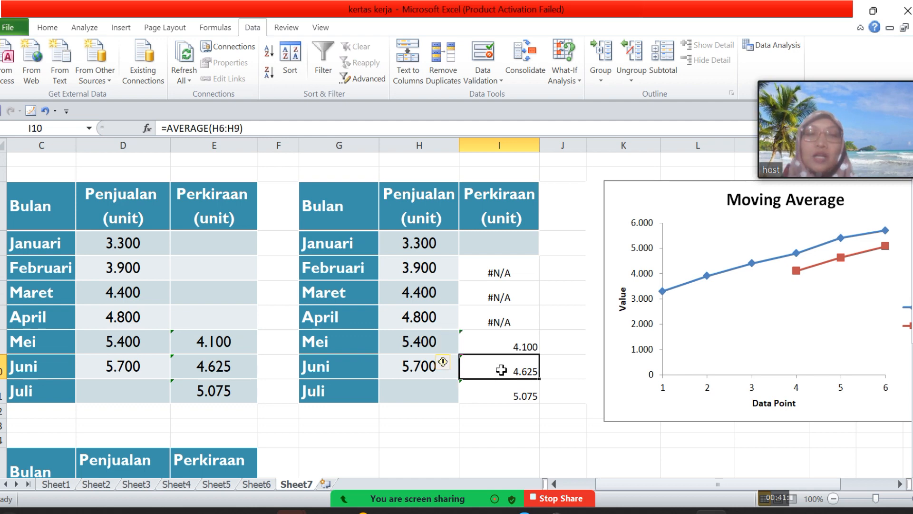
{"action": "left_click", "coordinate": [218, 372]}
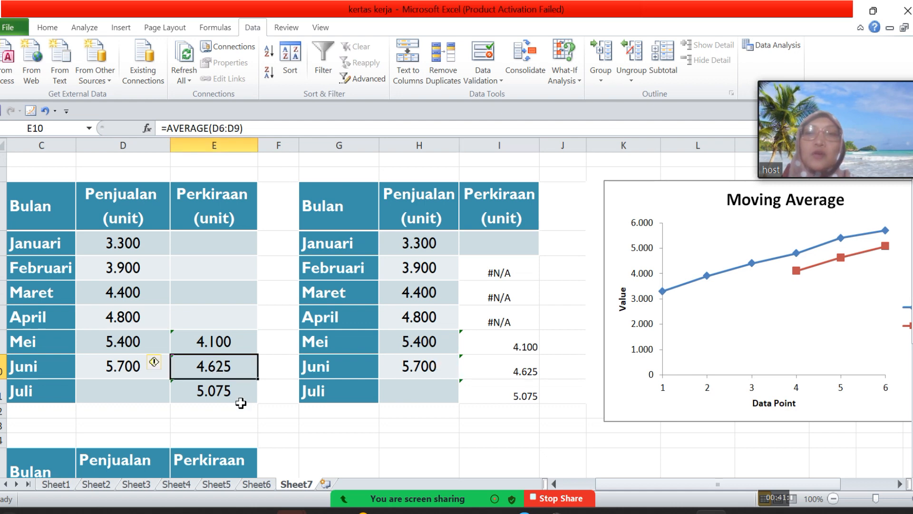
{"action": "left_click", "coordinate": [508, 395]}
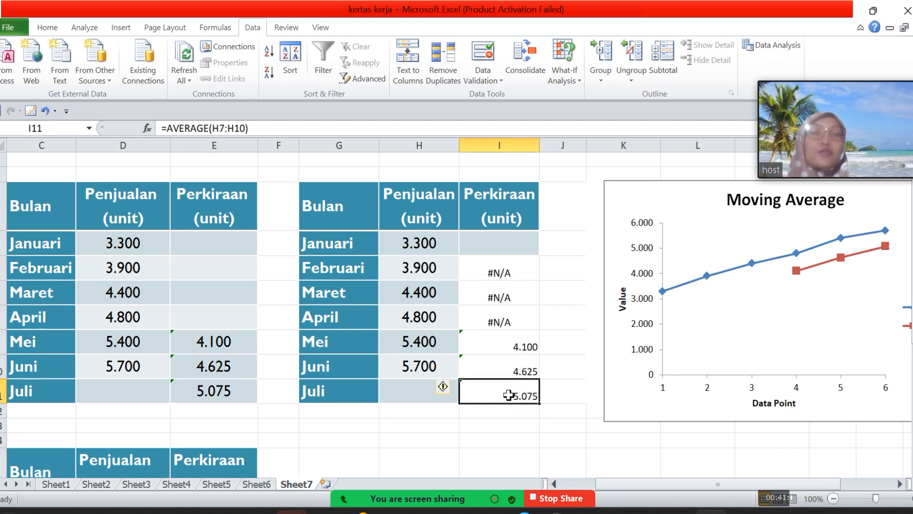
- Examine which sales cells each AVERAGE formula in I9:I11 references, and inspect the content of cell I6
{"action": "double_click", "coordinate": [508, 395]}
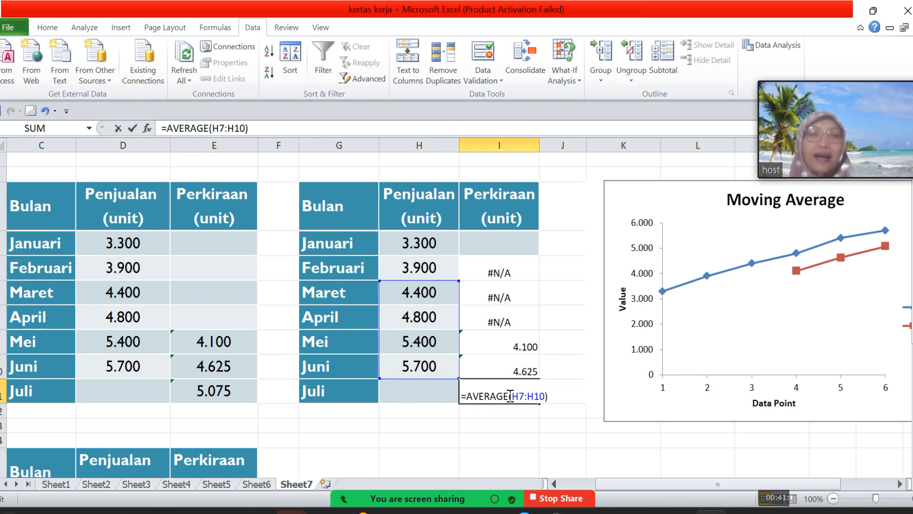
{"action": "key", "text": "Escape"}
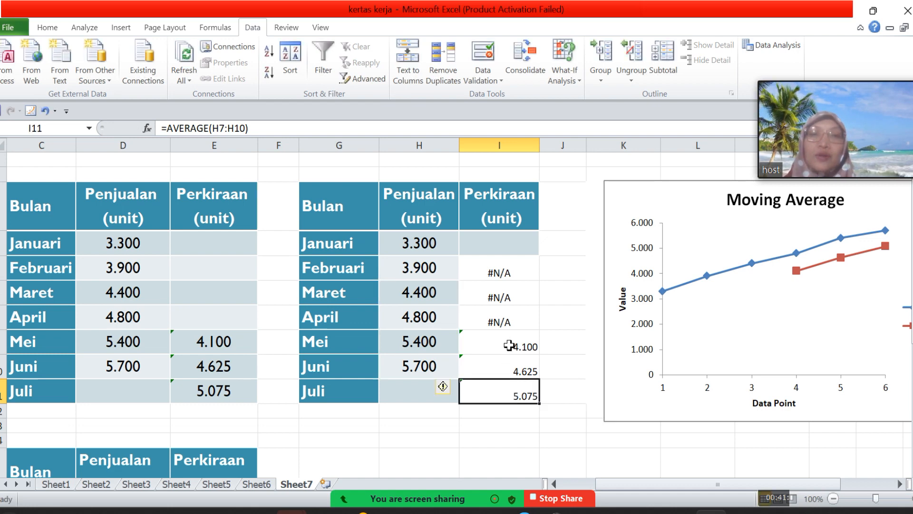
{"action": "double_click", "coordinate": [509, 346]}
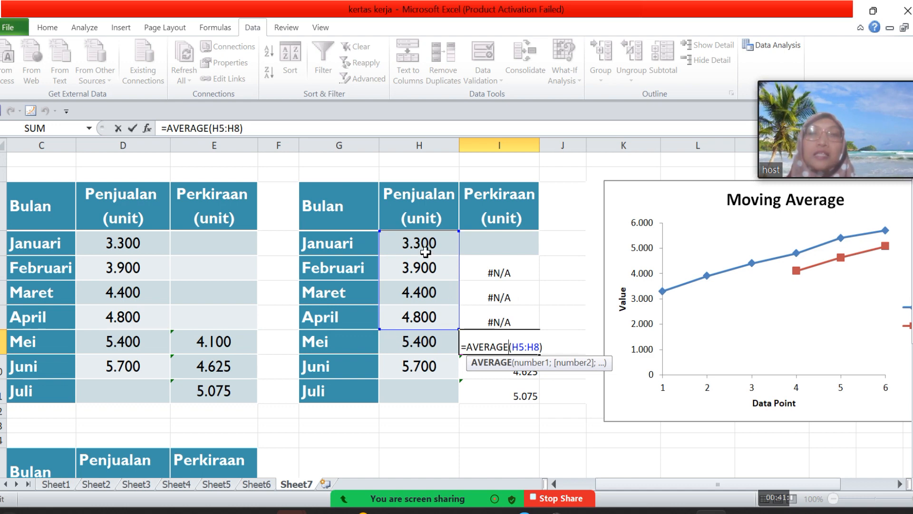
{"action": "key", "text": "Escape"}
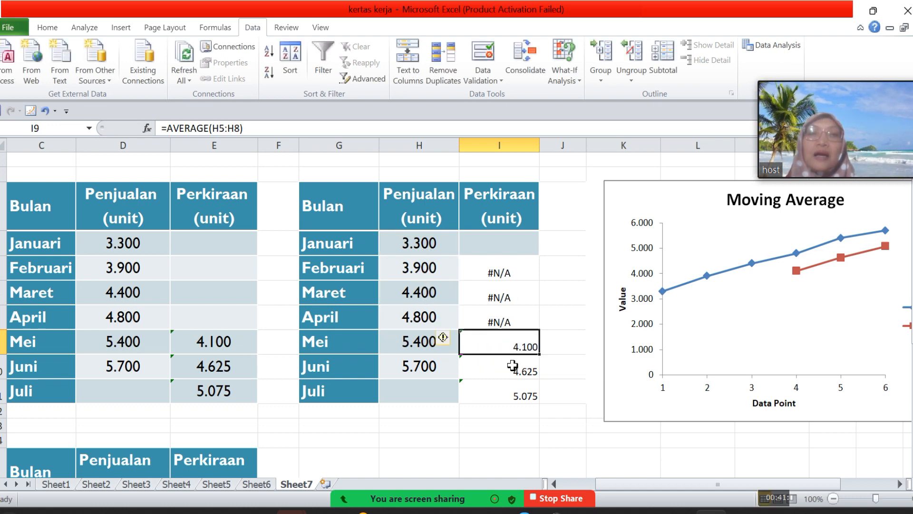
{"action": "left_click", "coordinate": [512, 365]}
{"action": "double_click", "coordinate": [512, 365]}
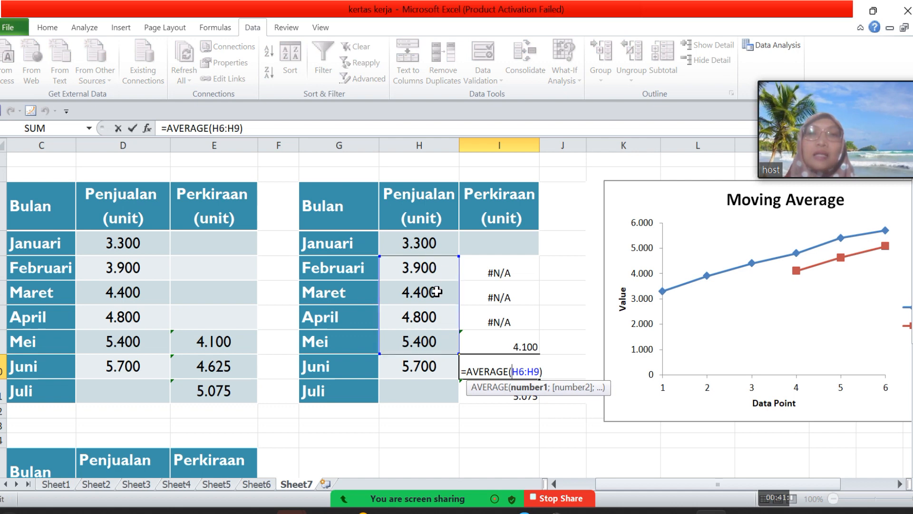
{"action": "key", "text": "Escape"}
{"action": "double_click", "coordinate": [517, 395]}
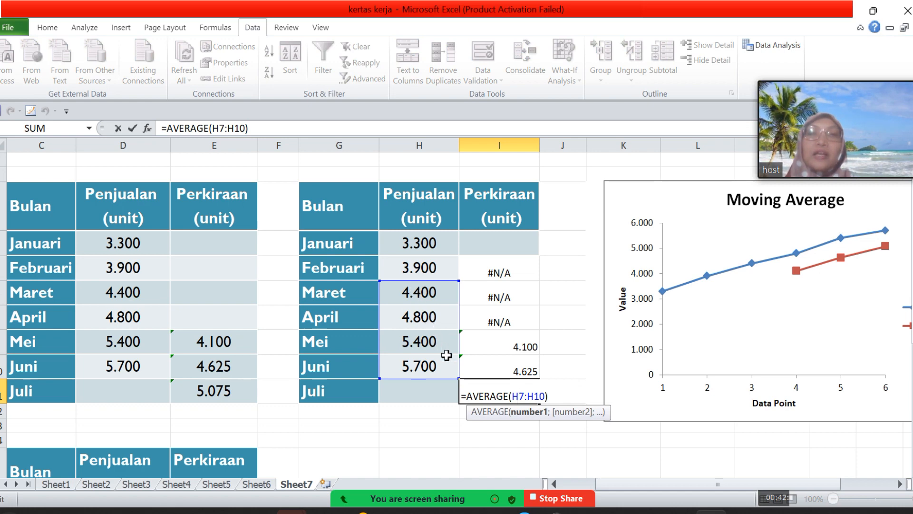
{"action": "key", "text": "ctrl+Return"}
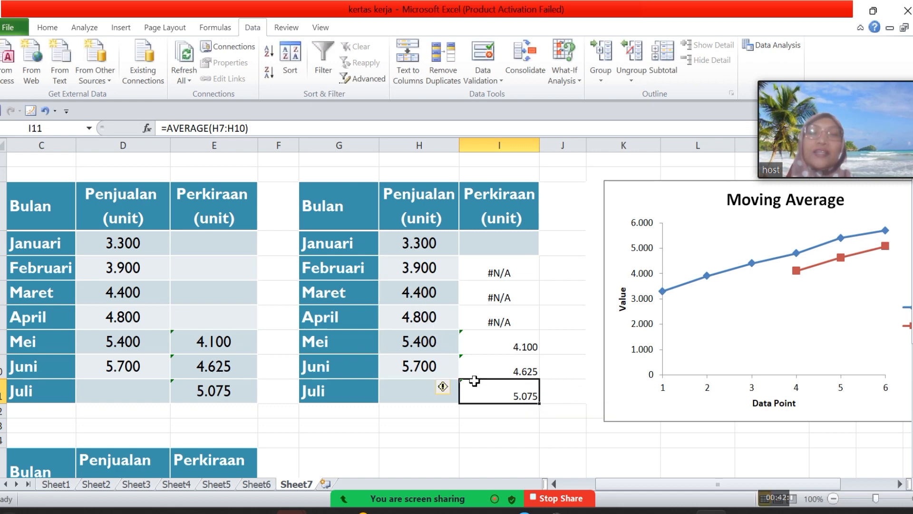
{"action": "left_click", "coordinate": [518, 275]}
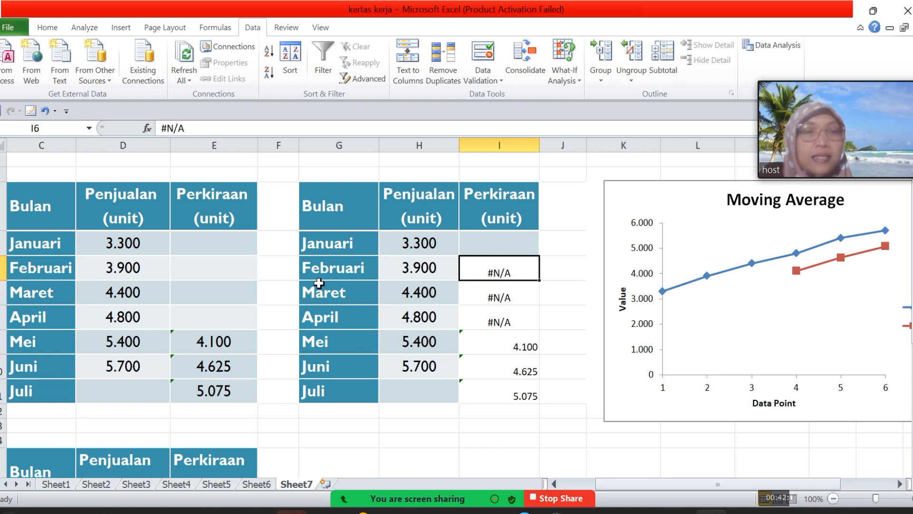
- Move the Moving Average chart over the second table so that it covers the forecast column
{"action": "left_click", "coordinate": [623, 369]}
{"action": "left_click_drag", "start_coordinate": [623, 369], "coordinate": [573, 366]}
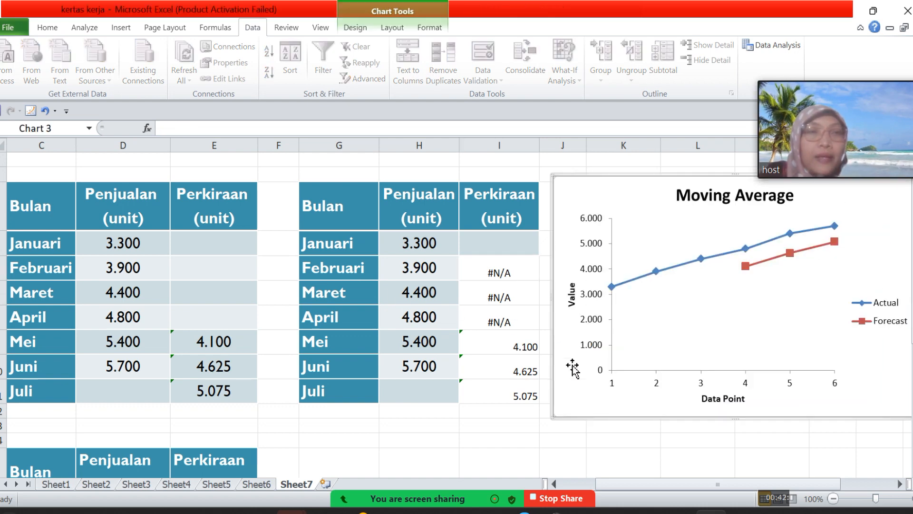
{"action": "mouse_move", "coordinate": [813, 146]}
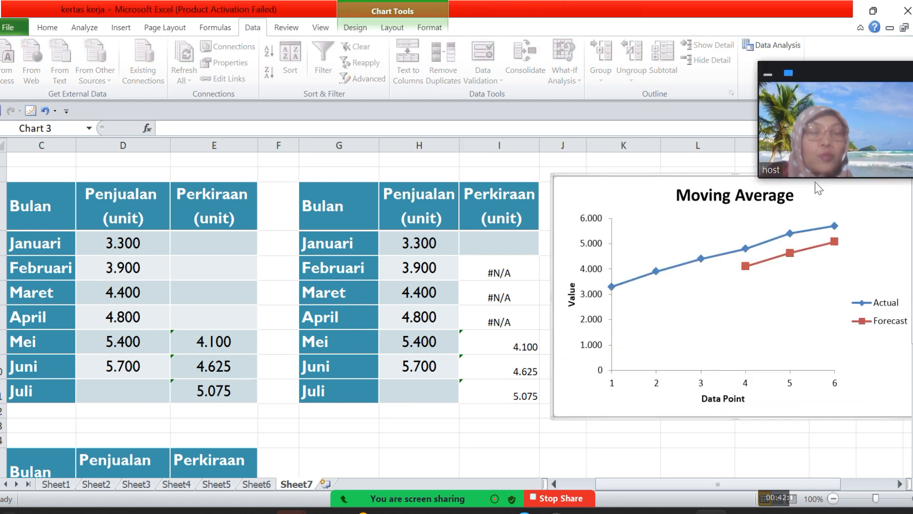
{"action": "left_click_drag", "start_coordinate": [856, 212], "coordinate": [747, 235]}
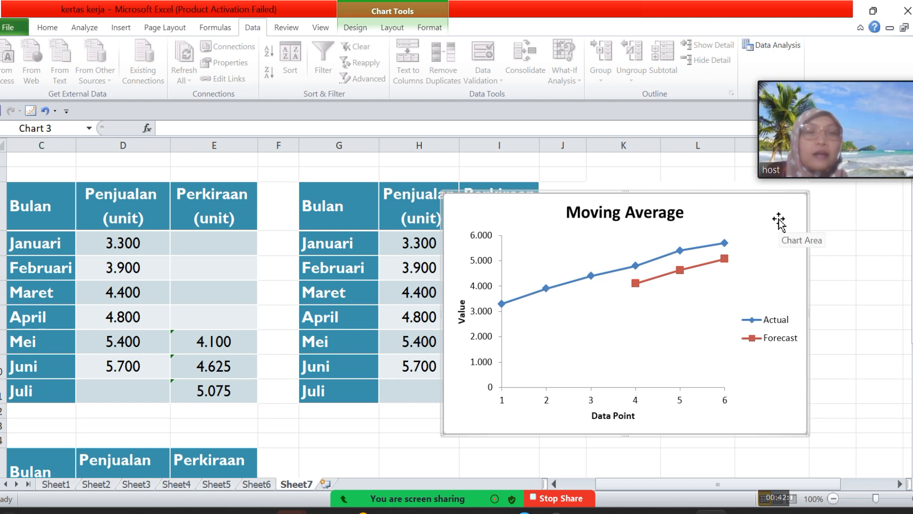
- Change the Moving Average chart's type to Clustered Column
{"action": "left_click", "coordinate": [658, 336]}
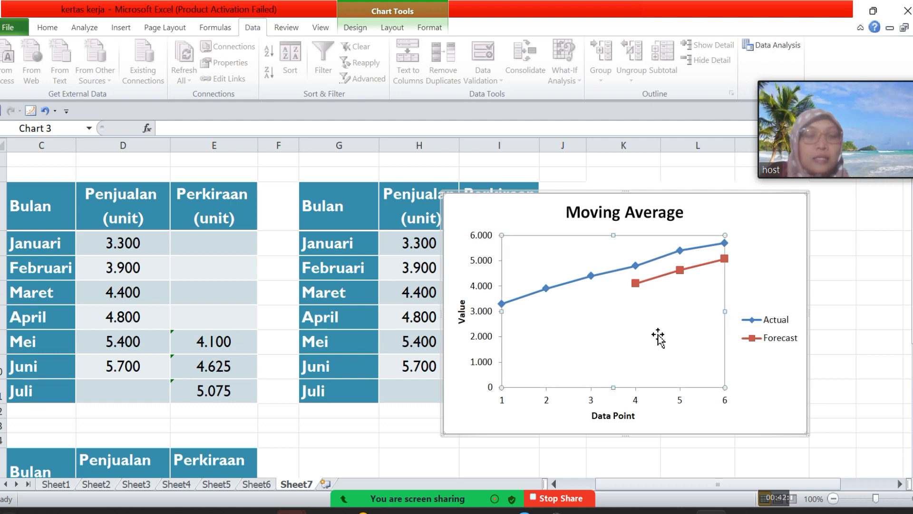
{"action": "right_click", "coordinate": [658, 336]}
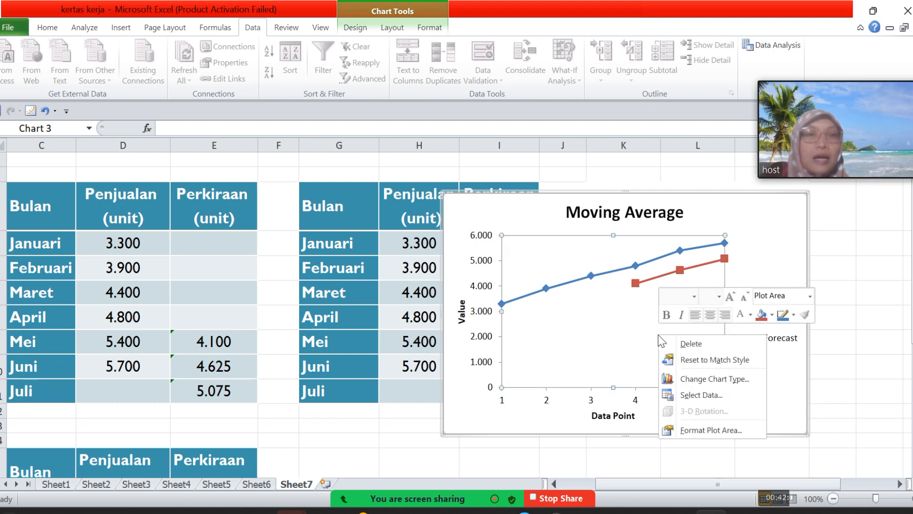
{"action": "left_click", "coordinate": [698, 382]}
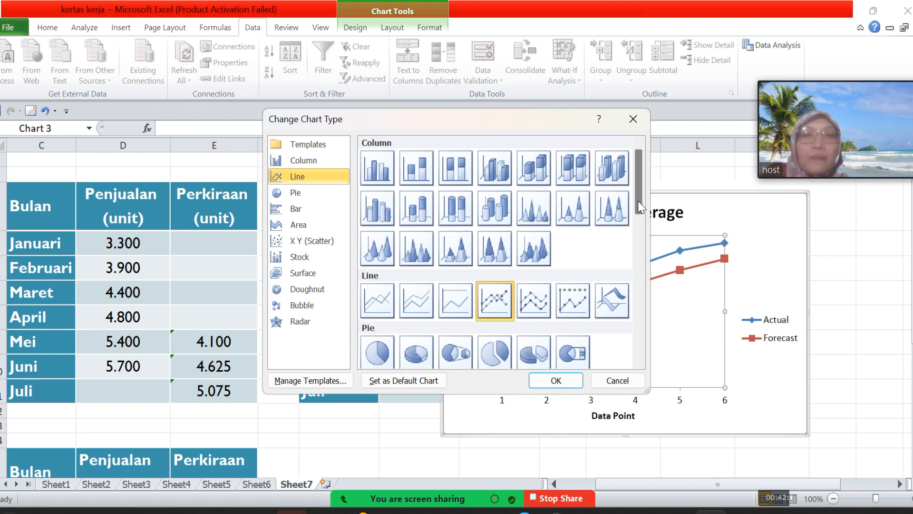
{"action": "left_click_drag", "start_coordinate": [639, 207], "coordinate": [666, 174]}
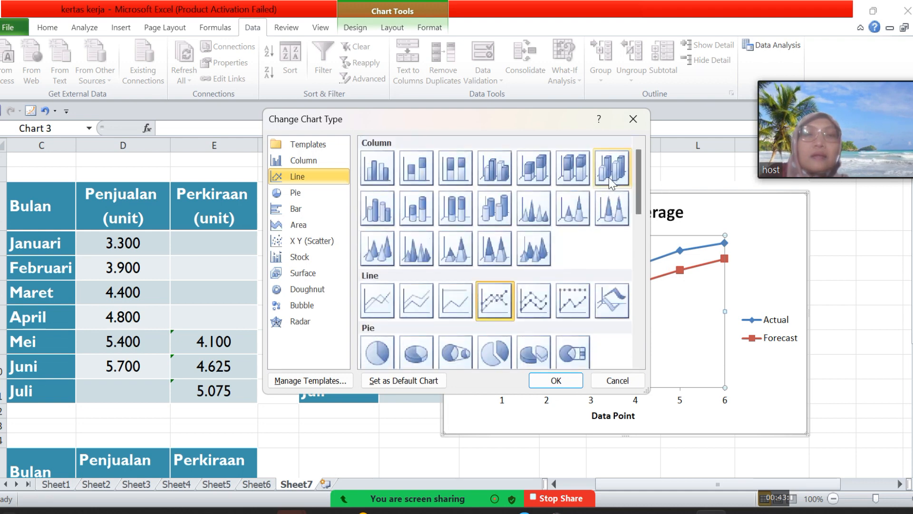
{"action": "left_click", "coordinate": [381, 168]}
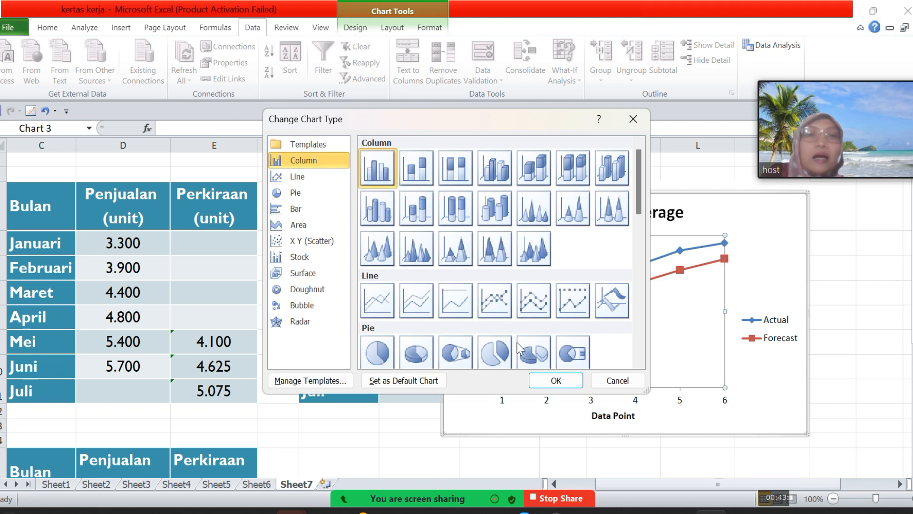
{"action": "left_click", "coordinate": [541, 383]}
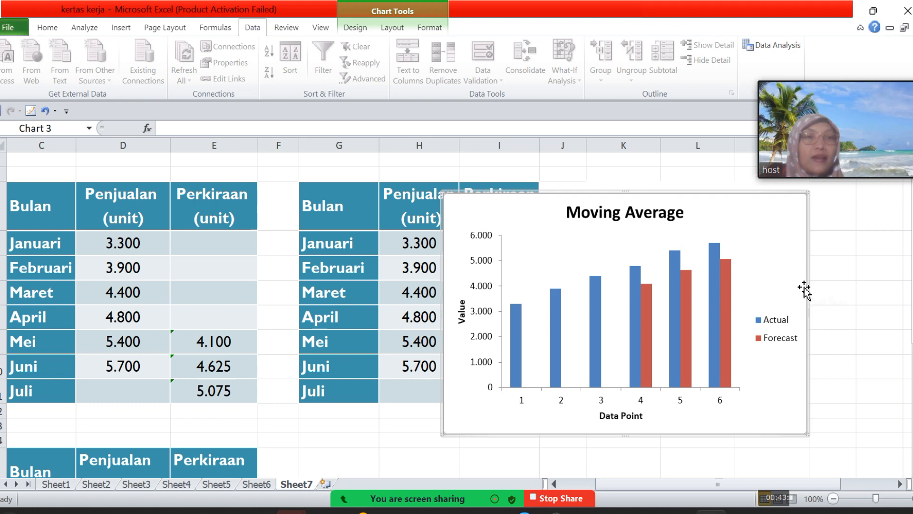
- Change the Moving Average chart's type to 3-D Line
{"action": "right_click", "coordinate": [776, 261]}
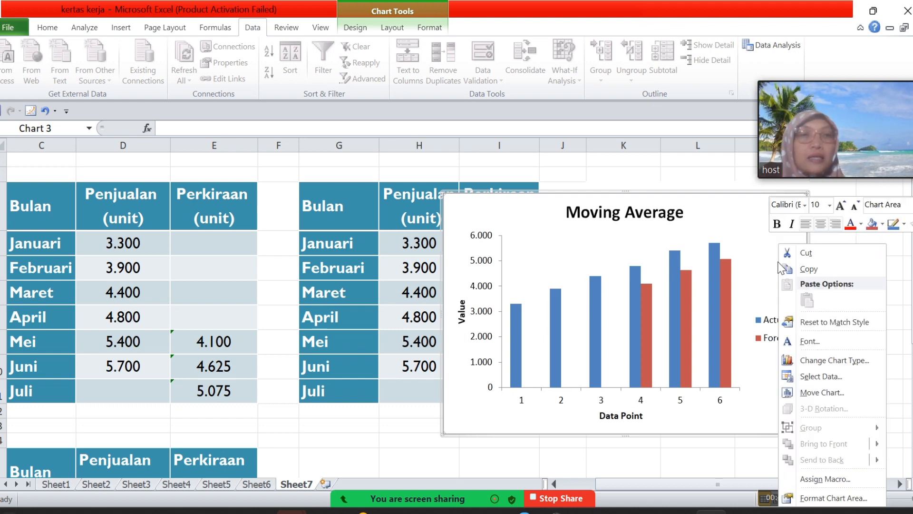
{"action": "left_click", "coordinate": [825, 359]}
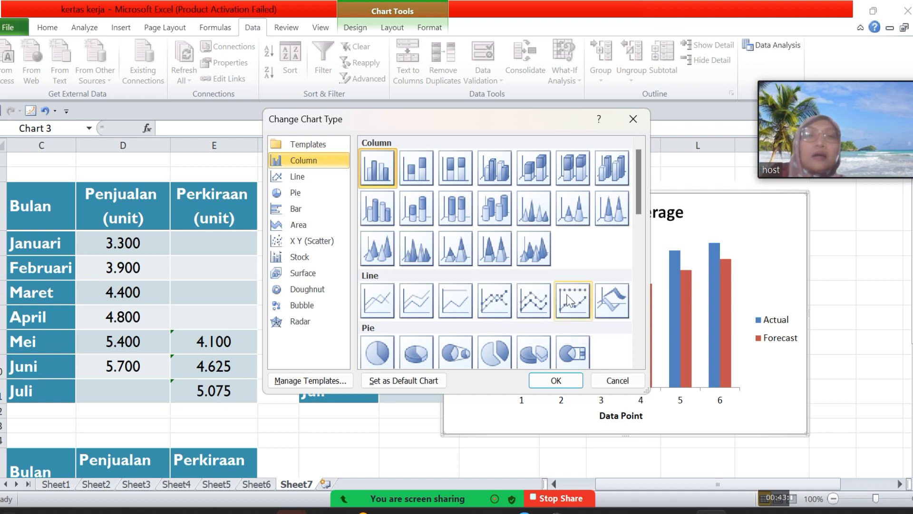
{"action": "left_click", "coordinate": [613, 299]}
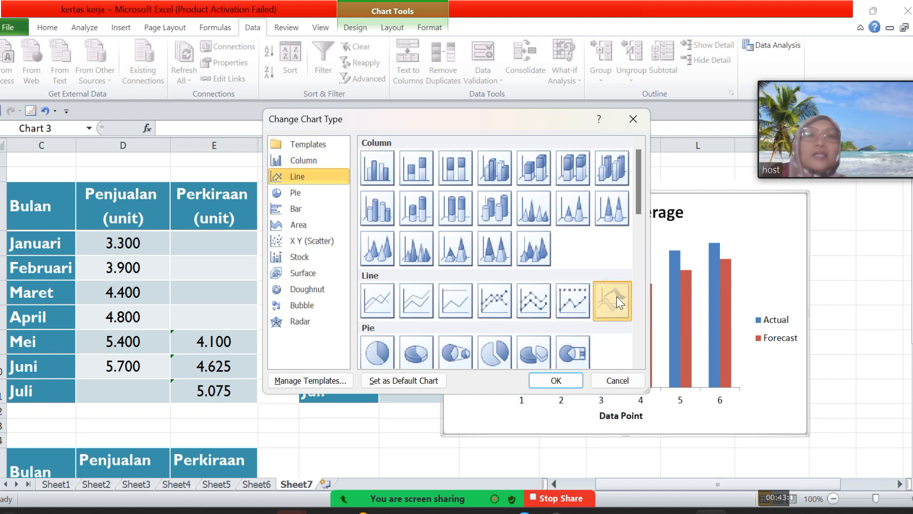
{"action": "left_click", "coordinate": [571, 385]}
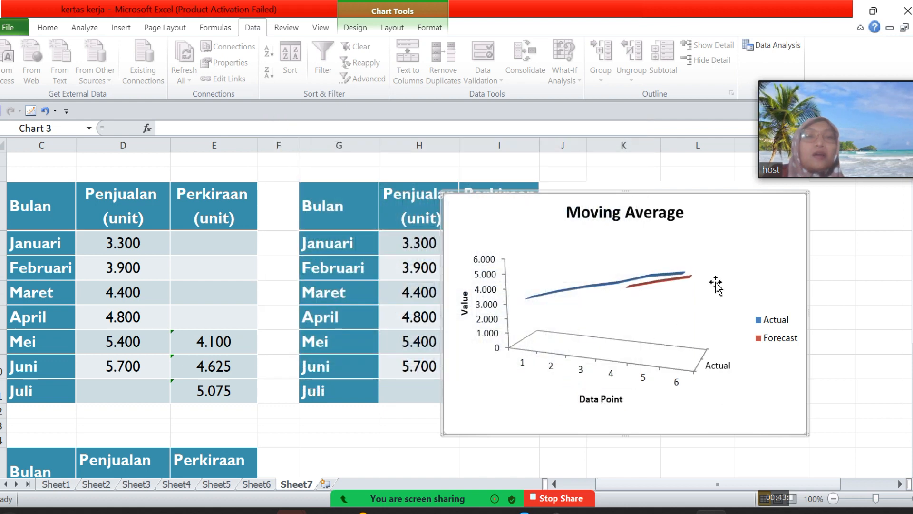
- Change the Moving Average chart's type to Clustered Cylinder
{"action": "right_click", "coordinate": [727, 262]}
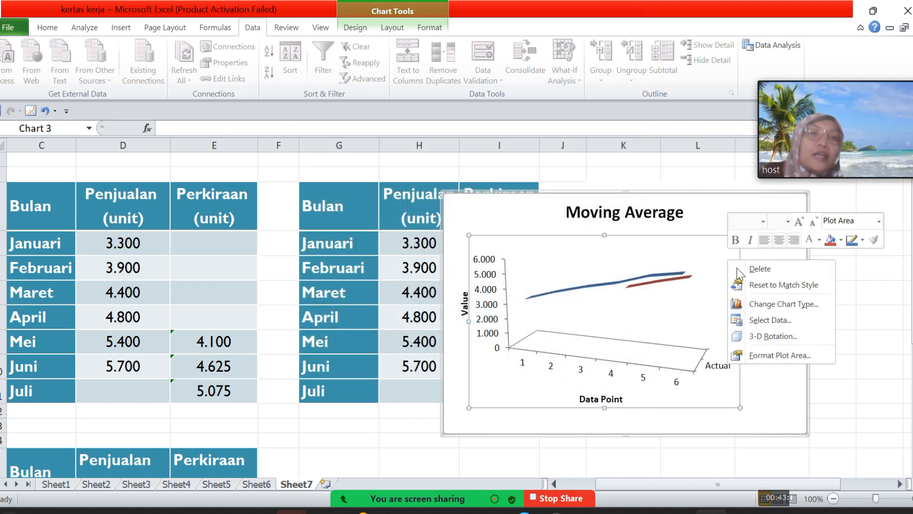
{"action": "left_click", "coordinate": [767, 308]}
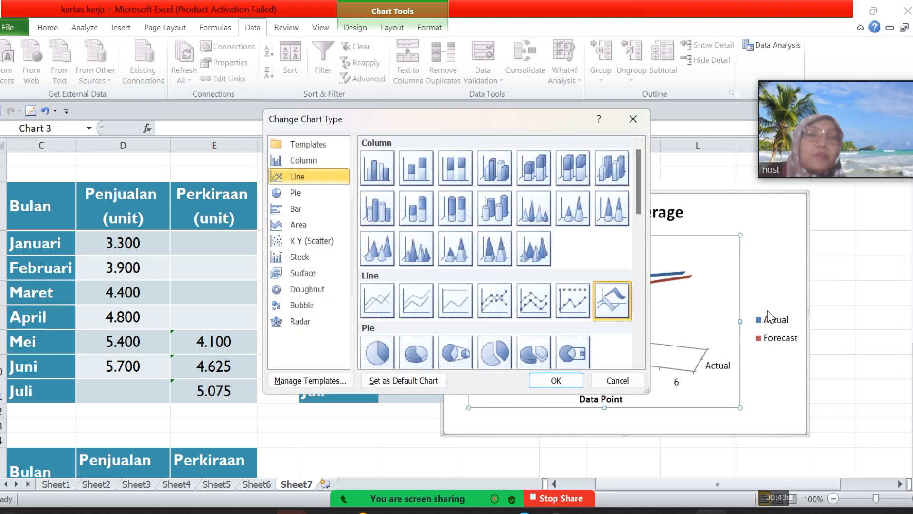
{"action": "left_click", "coordinate": [389, 220]}
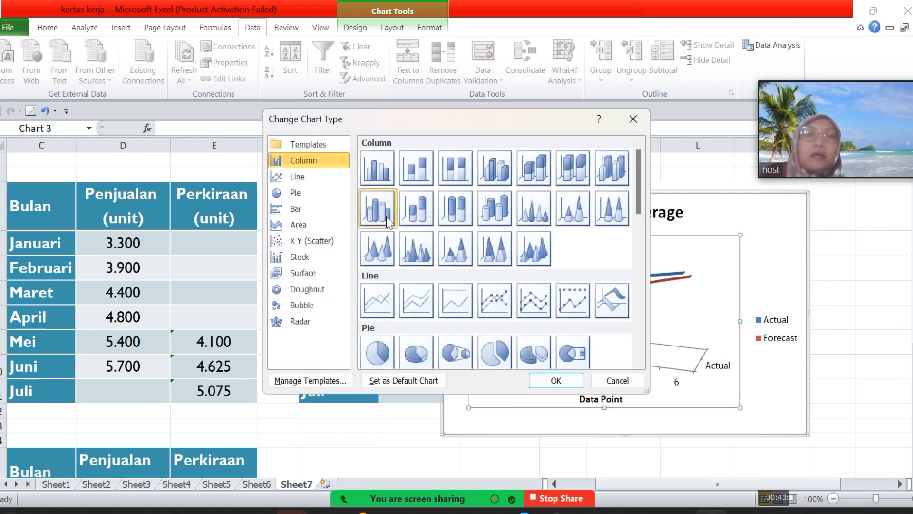
{"action": "left_click", "coordinate": [579, 380]}
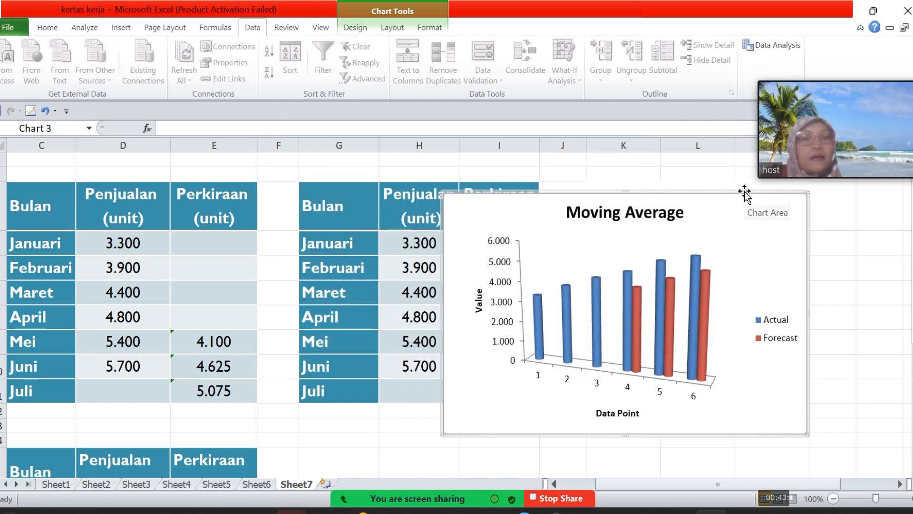
- Move the Moving Average chart beside the second table so that it no longer covers the forecast column, and deselect it
{"action": "left_click_drag", "start_coordinate": [745, 193], "coordinate": [859, 196]}
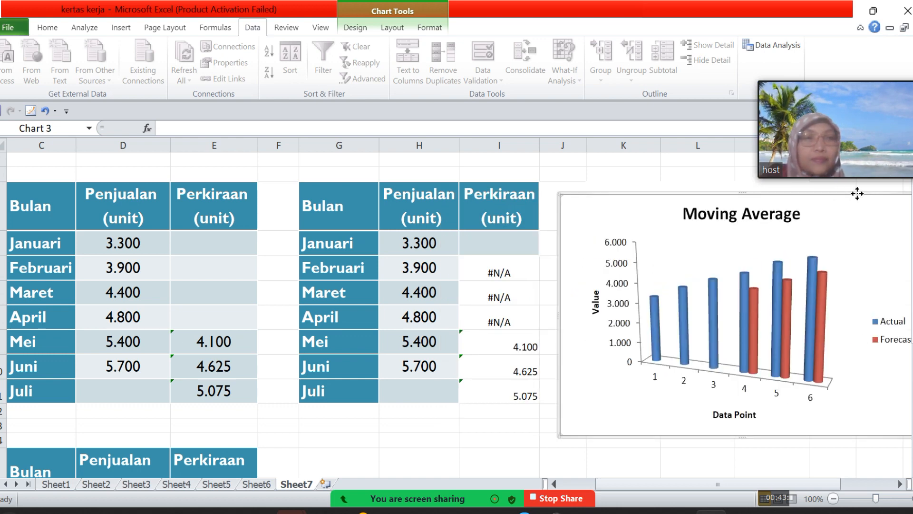
{"action": "left_click", "coordinate": [747, 162]}
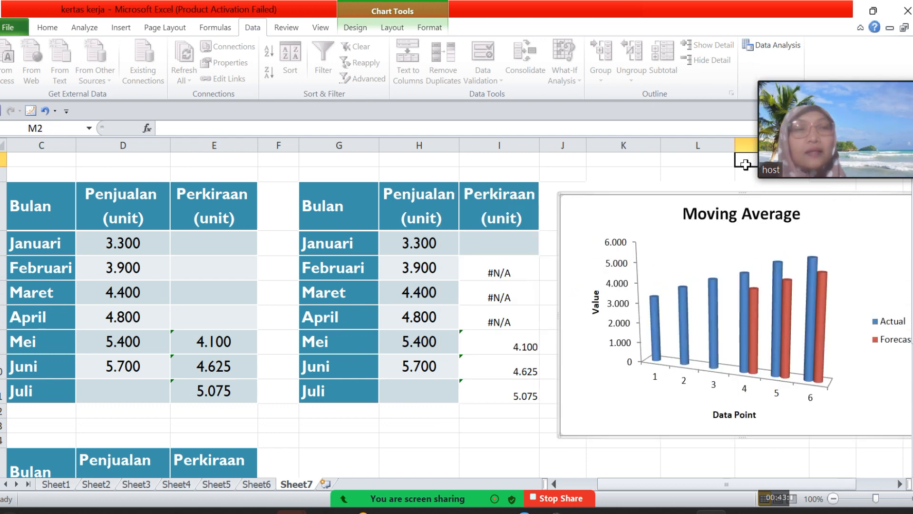
{"action": "left_click_drag", "start_coordinate": [854, 76], "coordinate": [845, 71]}
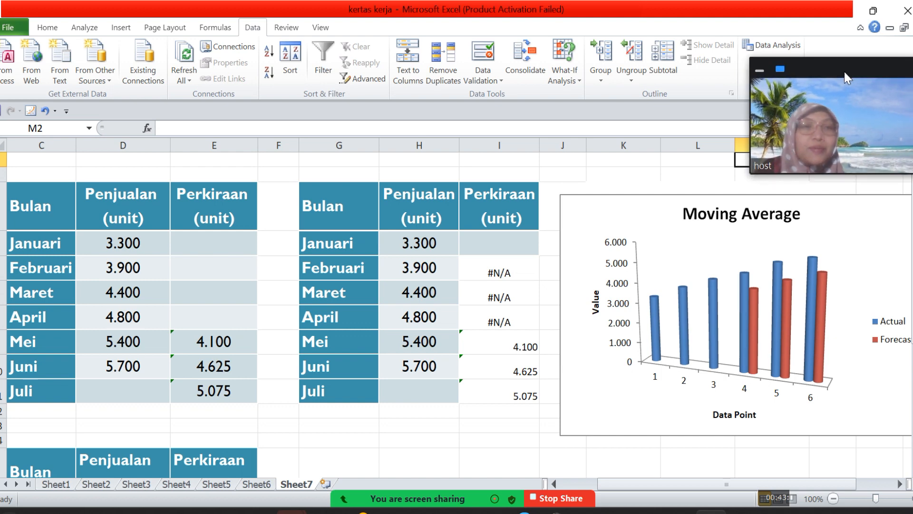